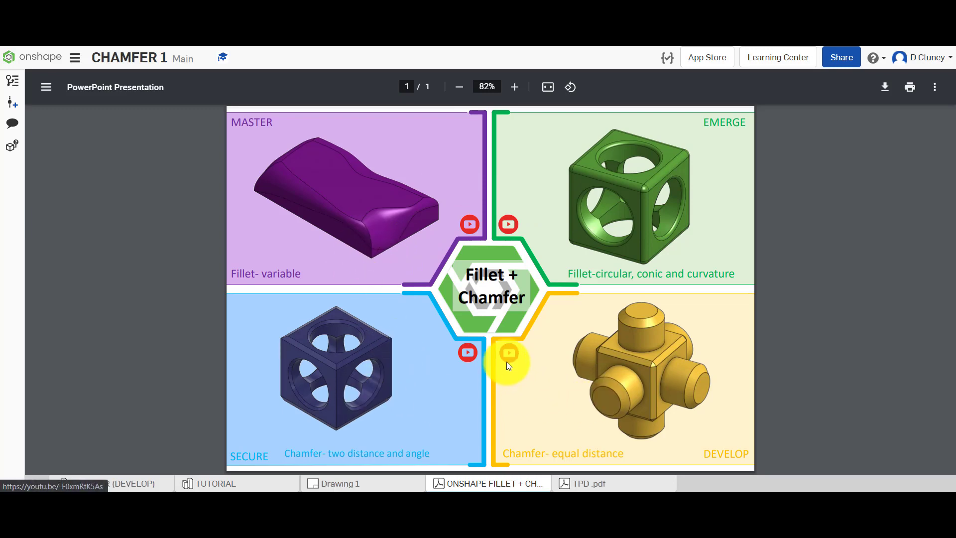
- Review the TPD .pdf page, Drawing 1, the TUTORIAL part and the finished CHAMFER (DEVELOP) part
{"action": "left_click", "coordinate": [590, 483]}
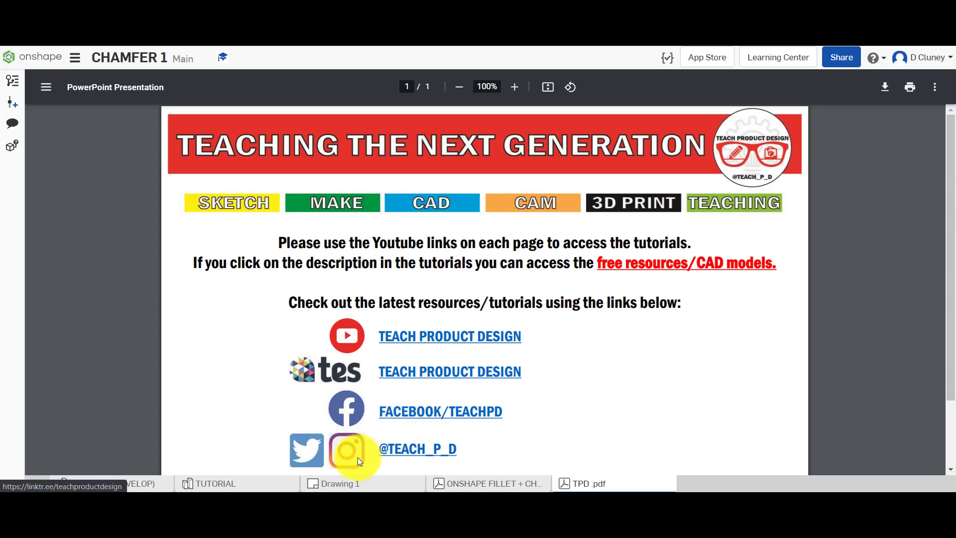
{"action": "left_click", "coordinate": [354, 482]}
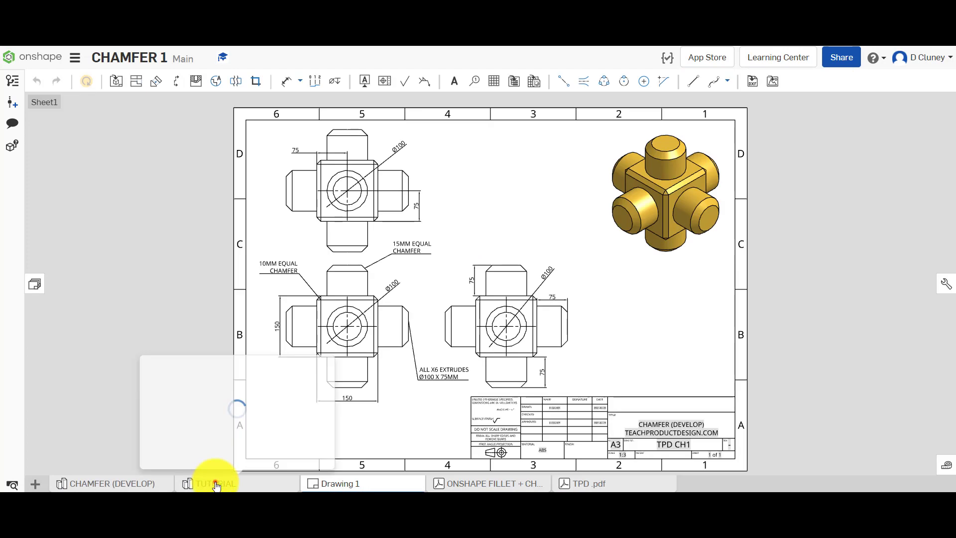
{"action": "left_click", "coordinate": [214, 480]}
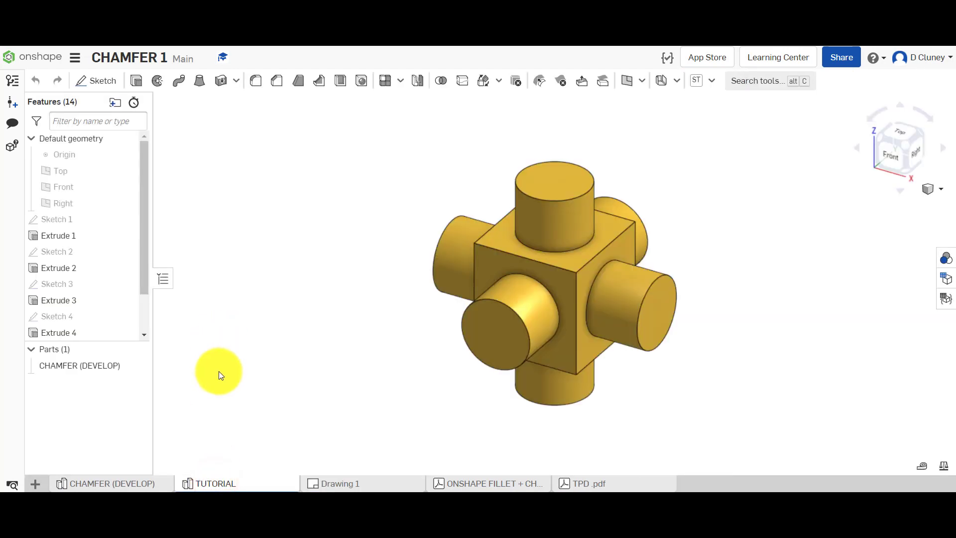
{"action": "left_click", "coordinate": [134, 483]}
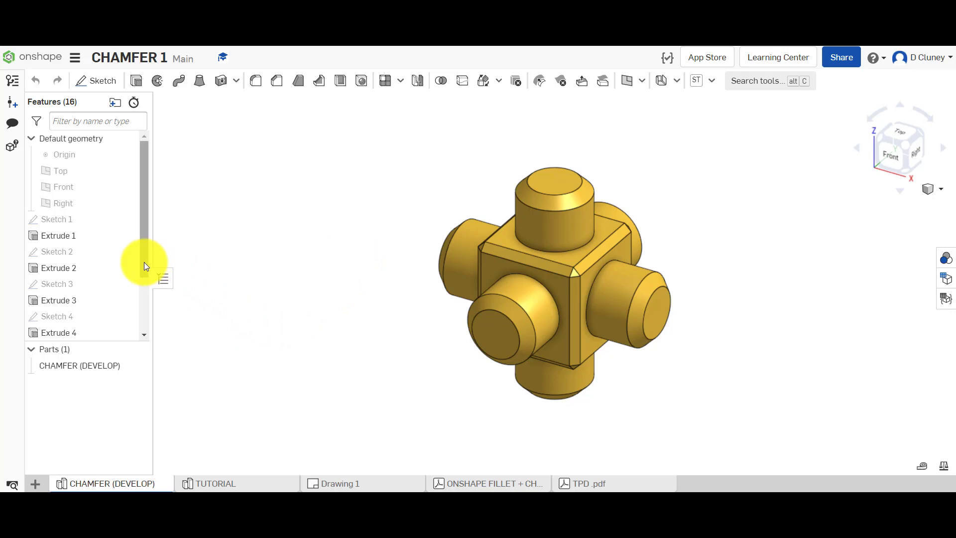
- Inspect the settings of the Chamfer 1 feature in the finished CHAMFER (DEVELOP) part without changing them
{"action": "left_click_drag", "start_coordinate": [145, 262], "coordinate": [156, 324]}
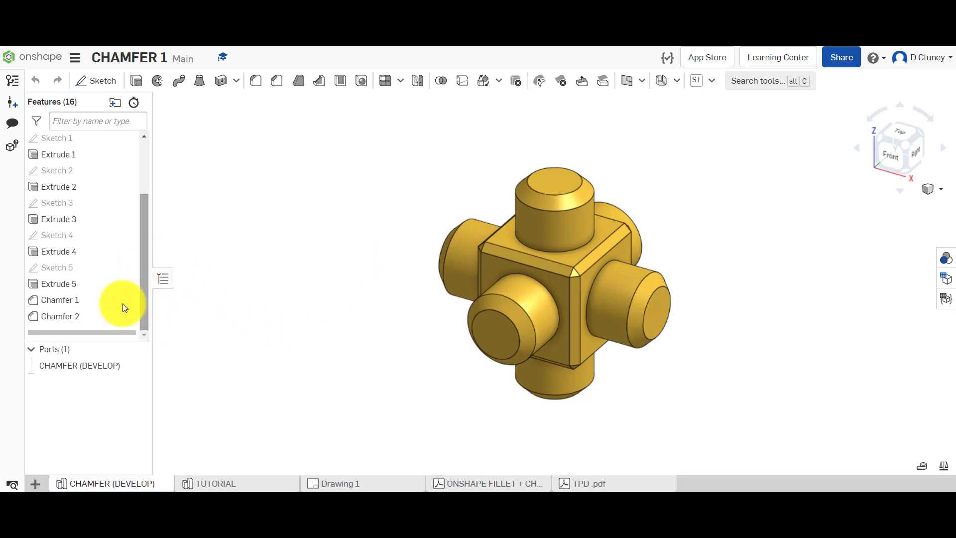
{"action": "left_click", "coordinate": [105, 302]}
{"action": "right_click", "coordinate": [105, 302]}
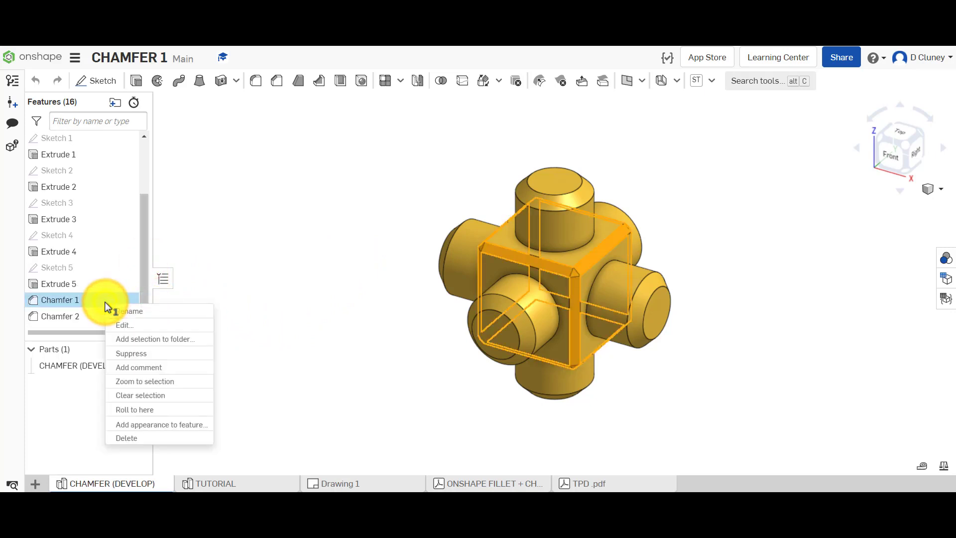
{"action": "left_click", "coordinate": [129, 323]}
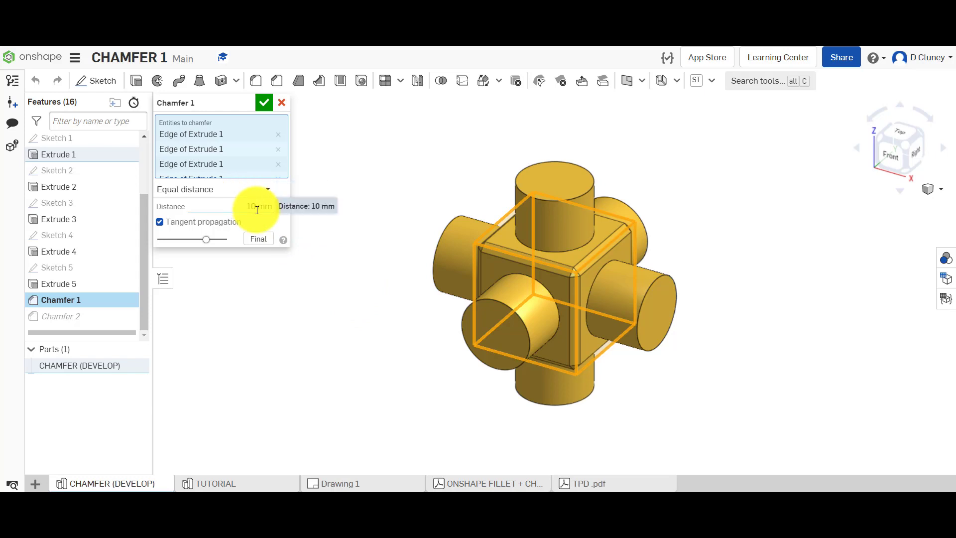
{"action": "left_click", "coordinate": [282, 103]}
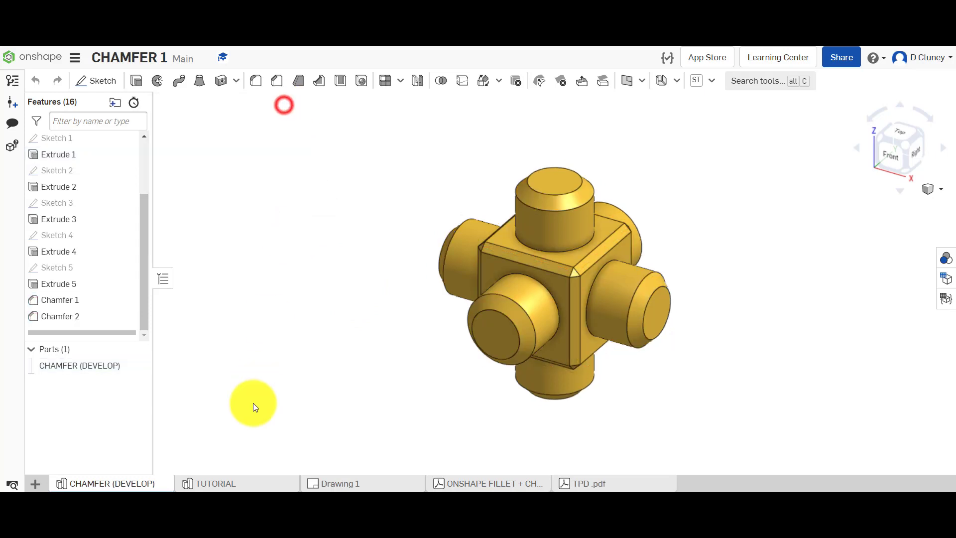
- In the TUTORIAL part, start an equal-distance chamfer on the cube's four top edges plus its right-rear and left-front vertical edges
{"action": "left_click", "coordinate": [235, 476]}
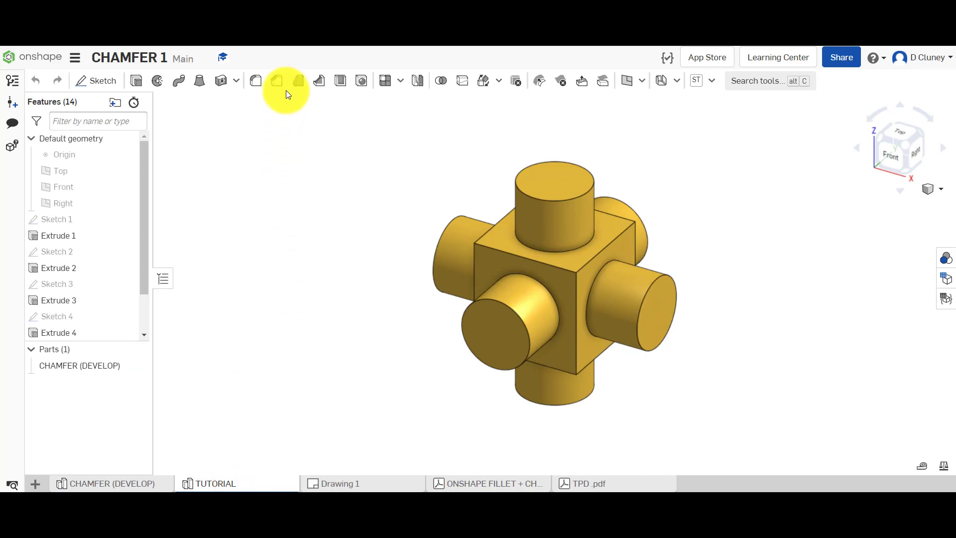
{"action": "left_click", "coordinate": [278, 81]}
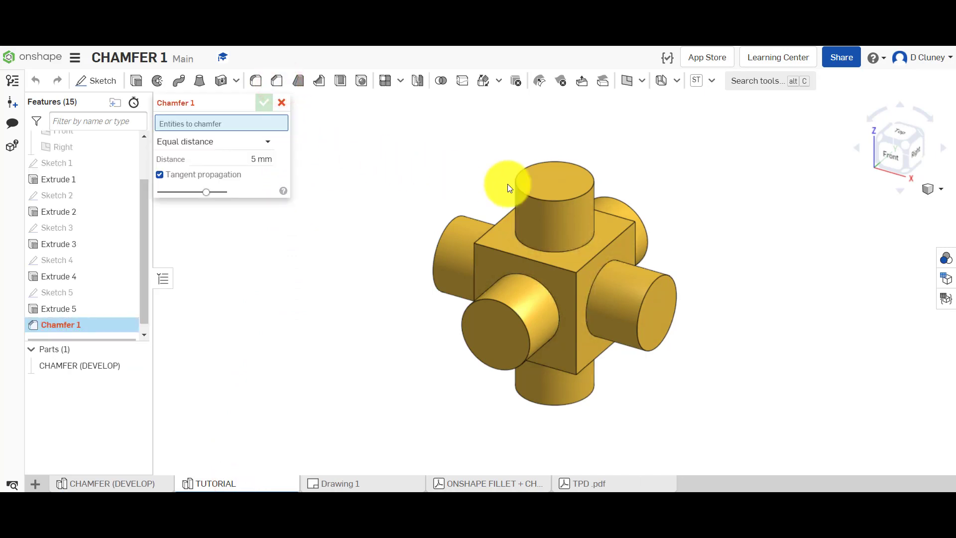
{"action": "left_click", "coordinate": [626, 235]}
{"action": "left_click", "coordinate": [632, 239]}
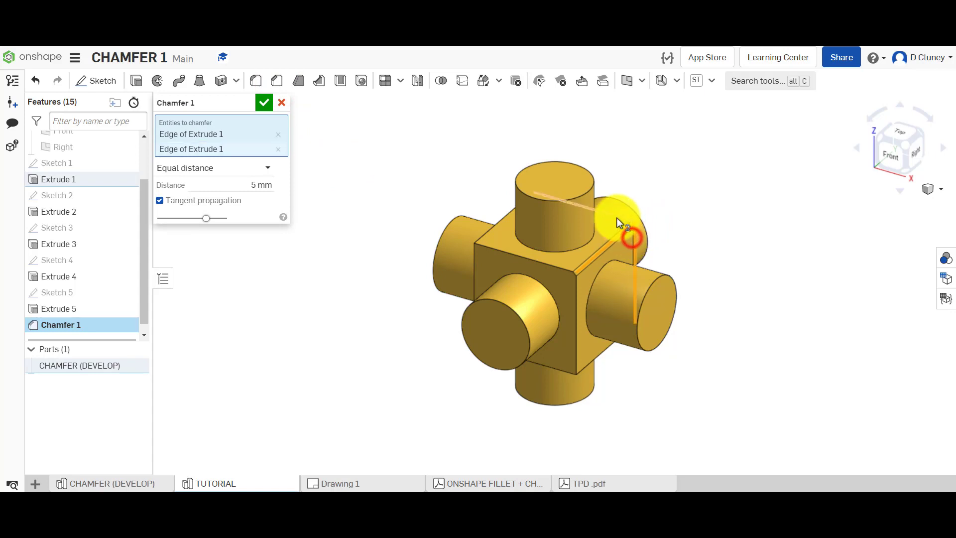
{"action": "left_click", "coordinate": [615, 213]}
{"action": "left_click", "coordinate": [511, 215]}
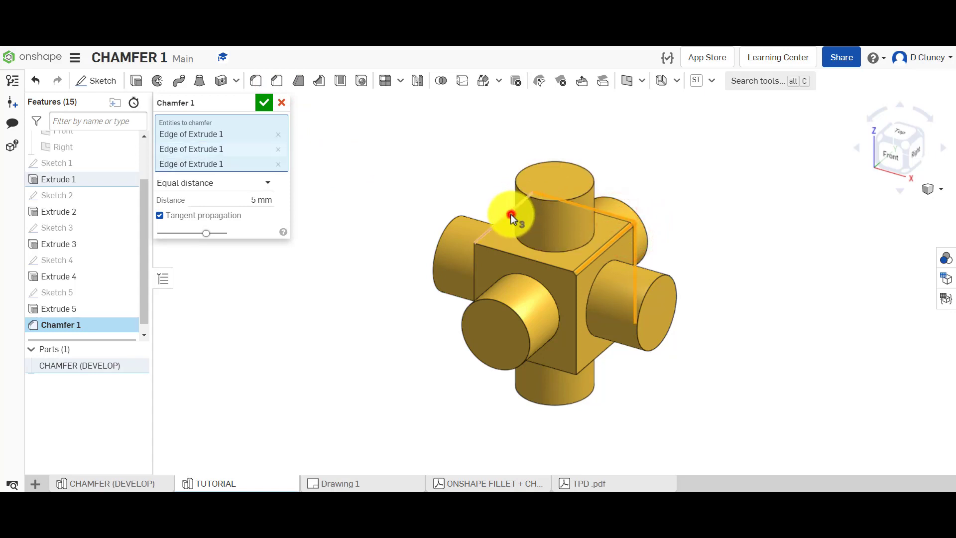
{"action": "left_click", "coordinate": [471, 260]}
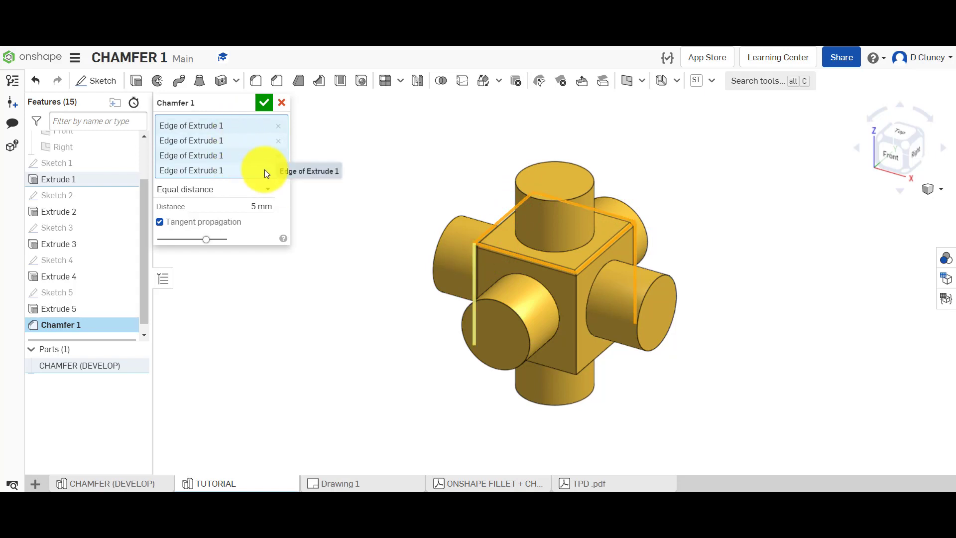
- Remove and re-add the left-front vertical edge, and try adding the cube's right face to the chamfer selection before removing it
{"action": "left_click", "coordinate": [279, 171]}
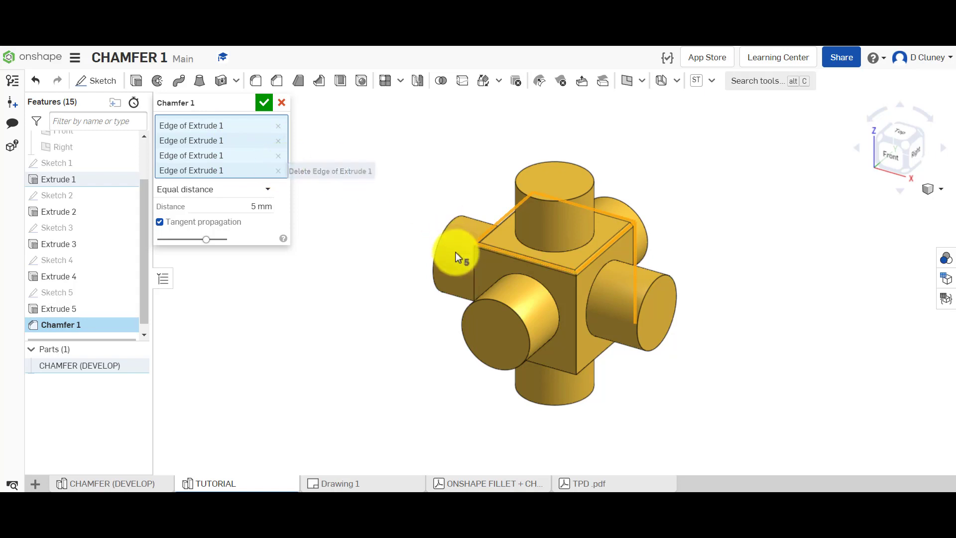
{"action": "left_click", "coordinate": [470, 259]}
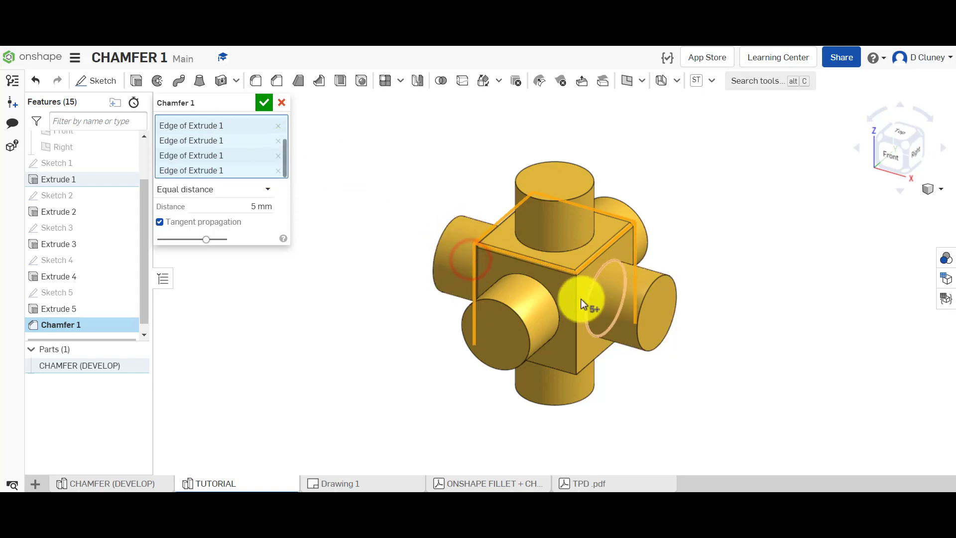
{"action": "left_click", "coordinate": [581, 298]}
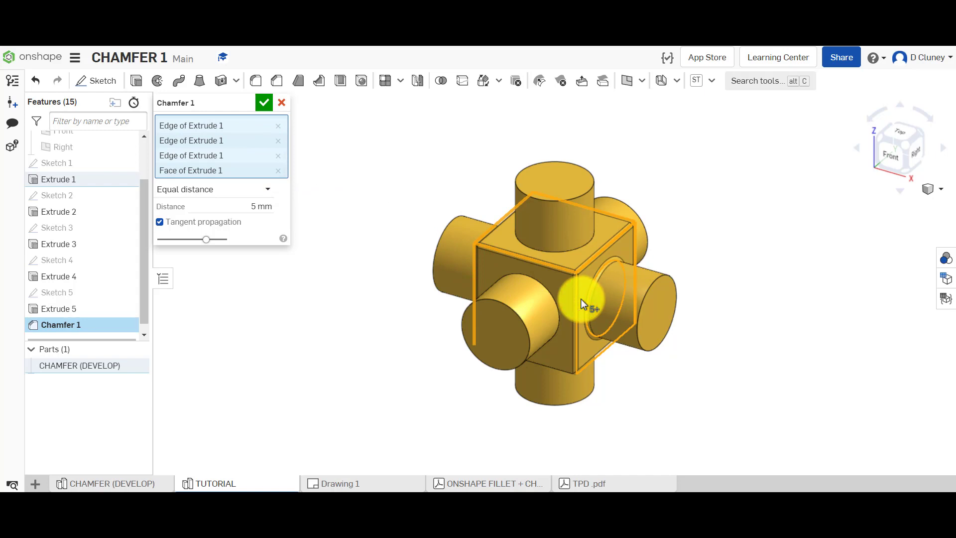
{"action": "left_click", "coordinate": [278, 171]}
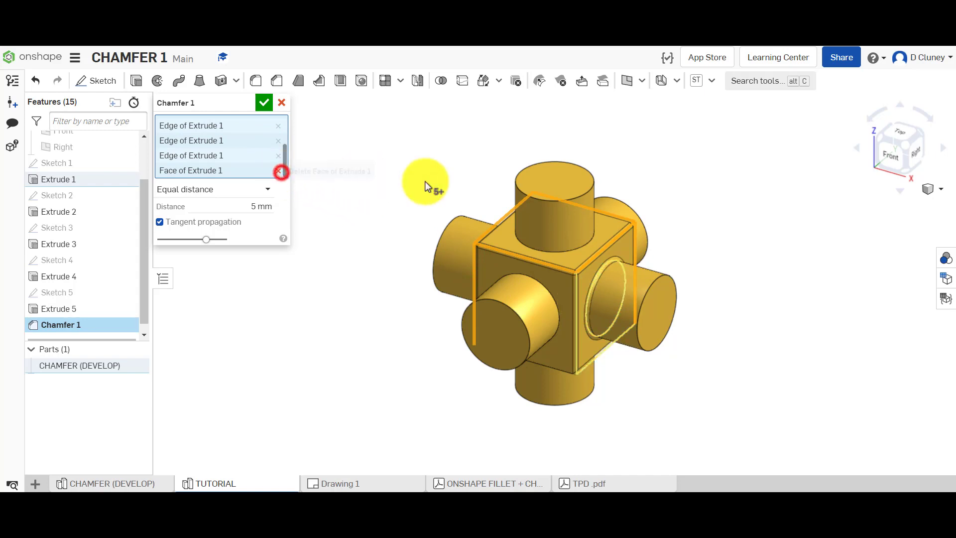
- Add the cube's front vertical edge and the remaining bottom and rear edges to the chamfer selection
{"action": "left_click", "coordinate": [575, 301]}
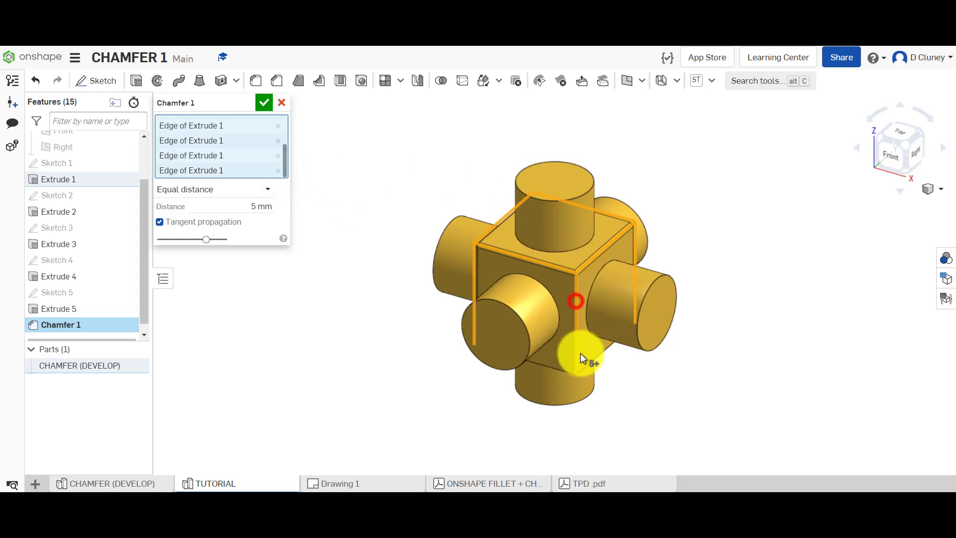
{"action": "left_click", "coordinate": [550, 363]}
{"action": "right_click_drag", "start_coordinate": [741, 345], "coordinate": [547, 313]}
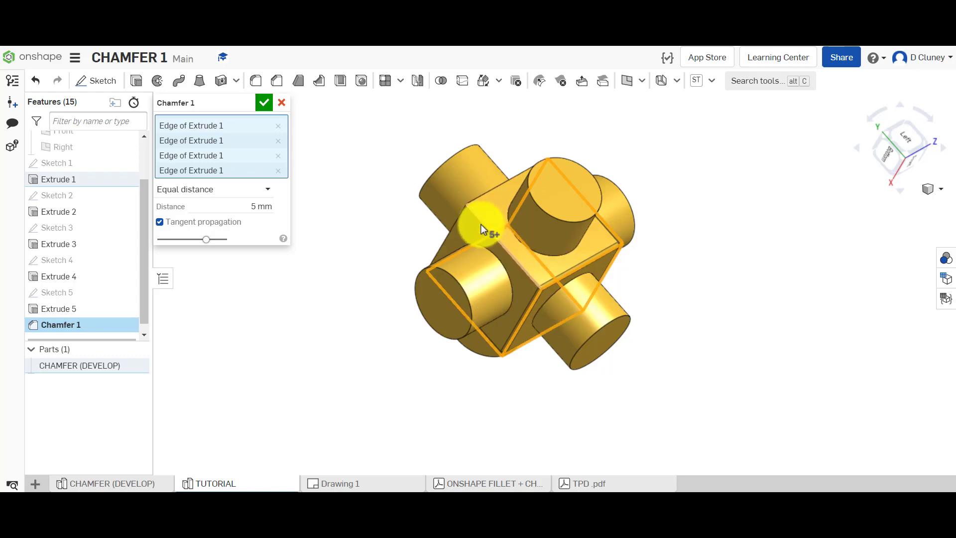
{"action": "left_click", "coordinate": [465, 211]}
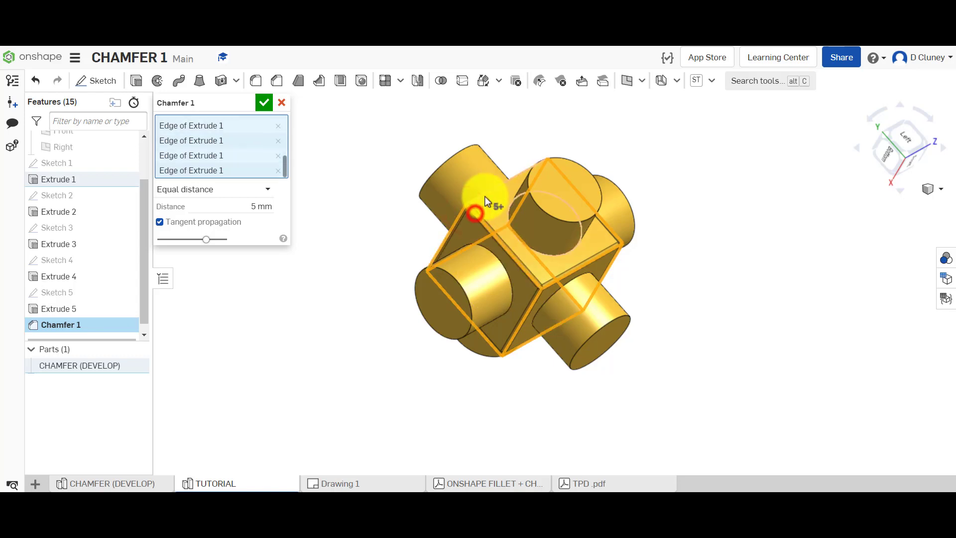
{"action": "left_click", "coordinate": [486, 195]}
- Examine a chamfered cube corner from the Bottom view and set the chamfer distance to 10 mm
{"action": "right_click_drag", "start_coordinate": [694, 199], "coordinate": [841, 230]}
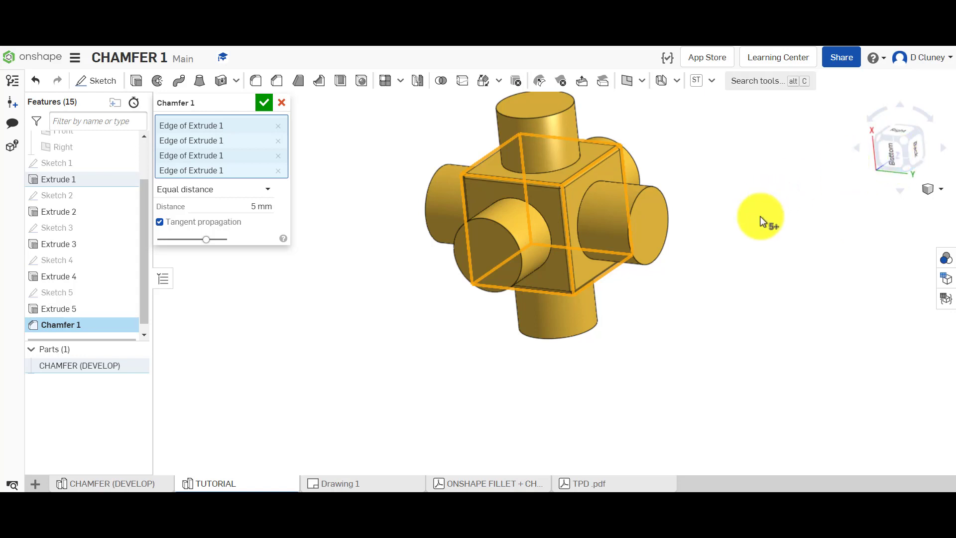
{"action": "right_click", "coordinate": [760, 240]}
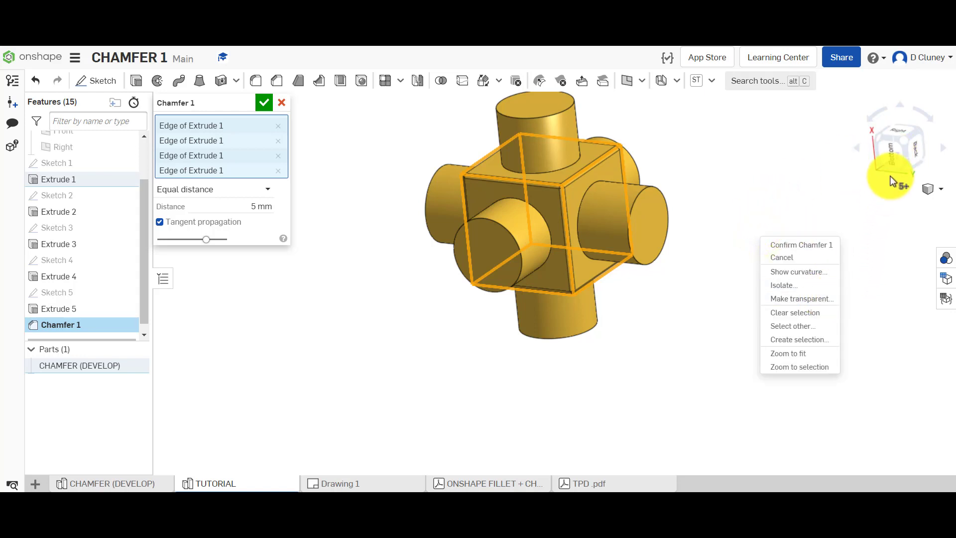
{"action": "left_click", "coordinate": [894, 158]}
{"action": "left_click", "coordinate": [892, 154]}
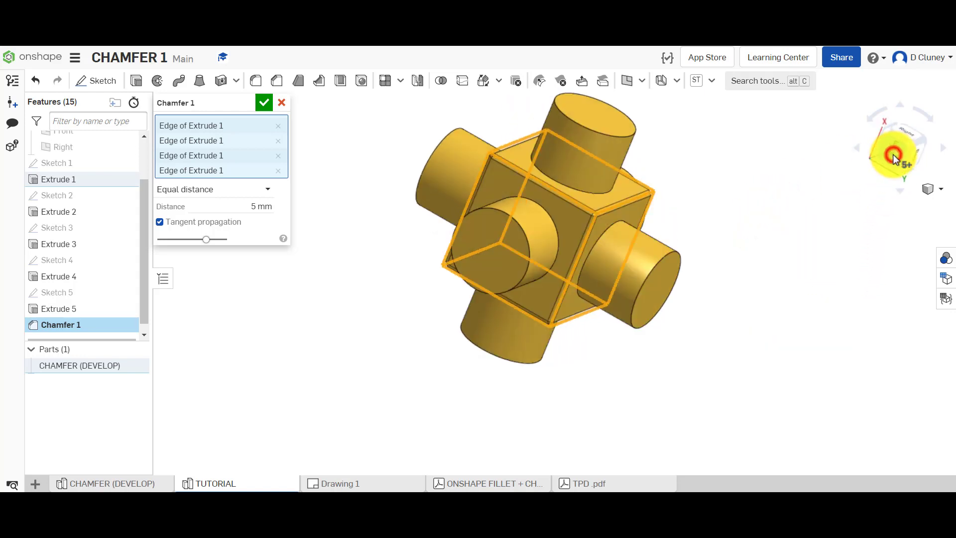
{"action": "scroll", "coordinate": [647, 199], "scroll_direction": "up", "scroll_amount": 10}
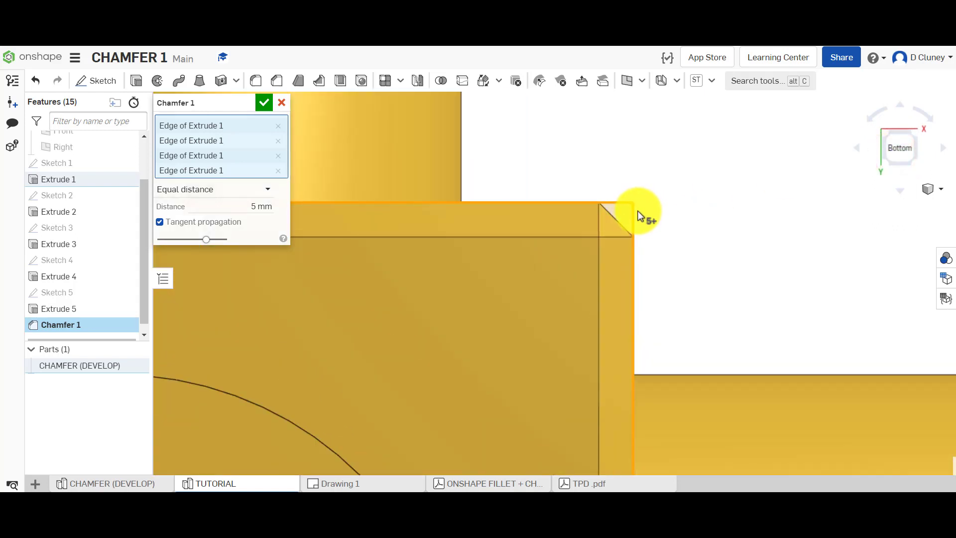
{"action": "scroll", "coordinate": [637, 222], "scroll_direction": "up", "scroll_amount": 2}
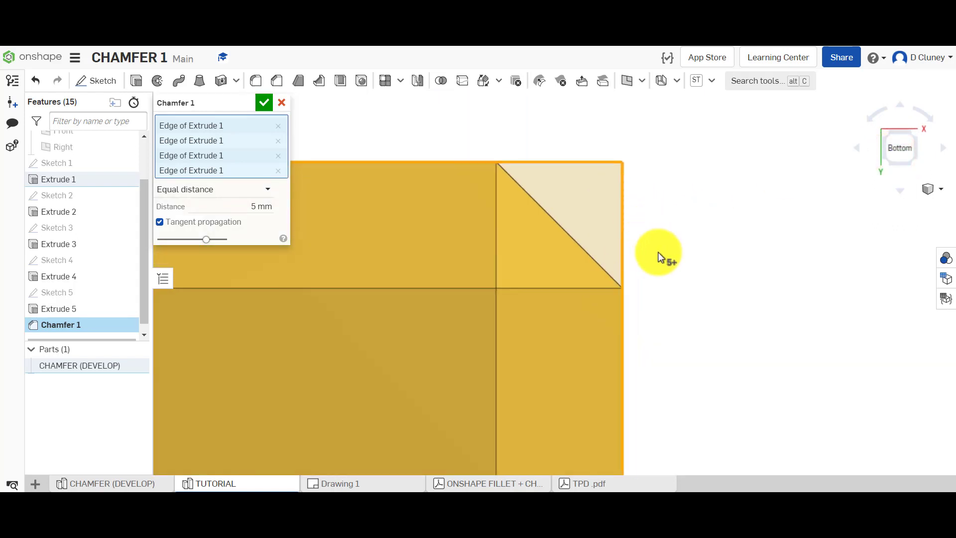
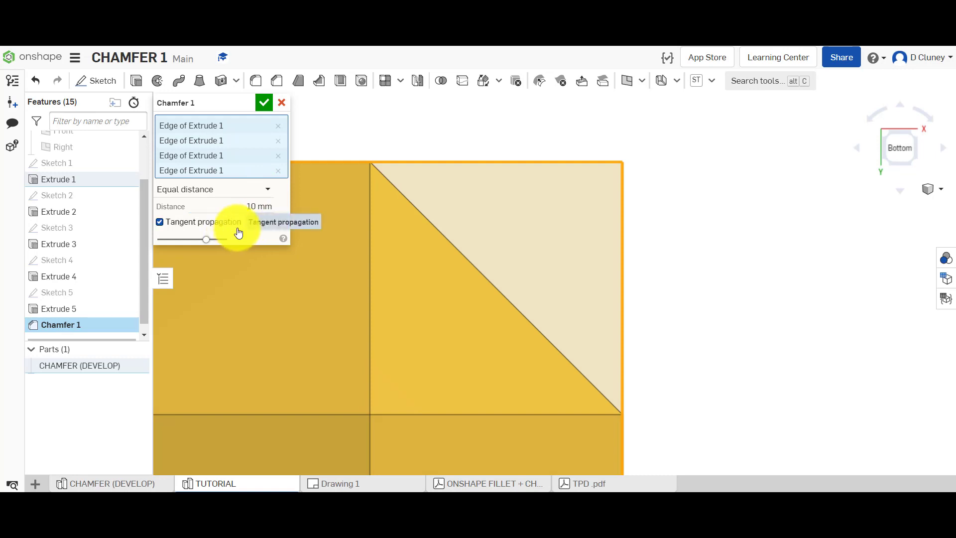
- Check the chamfered cube corner up close in the isometric view and accept the chamfer
{"action": "left_click", "coordinate": [943, 191]}
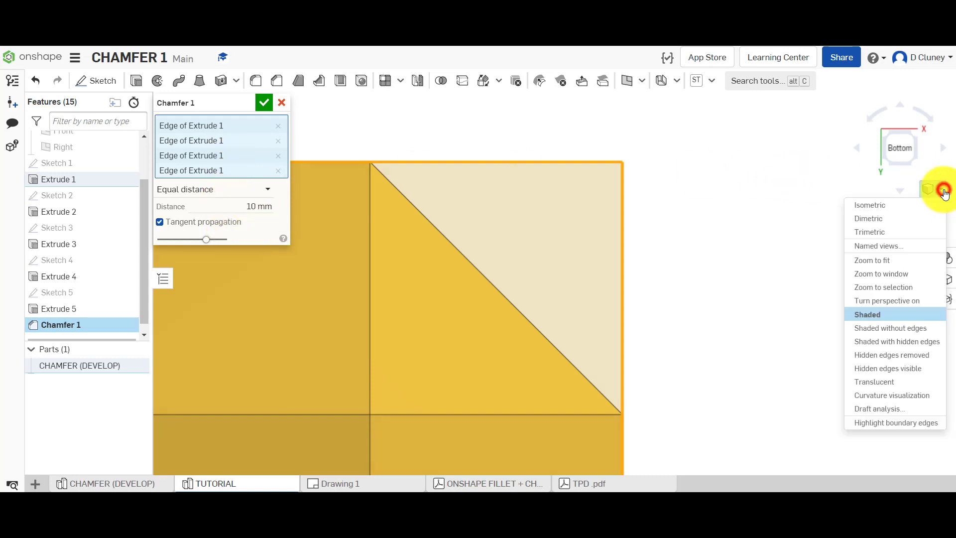
{"action": "left_click", "coordinate": [889, 209]}
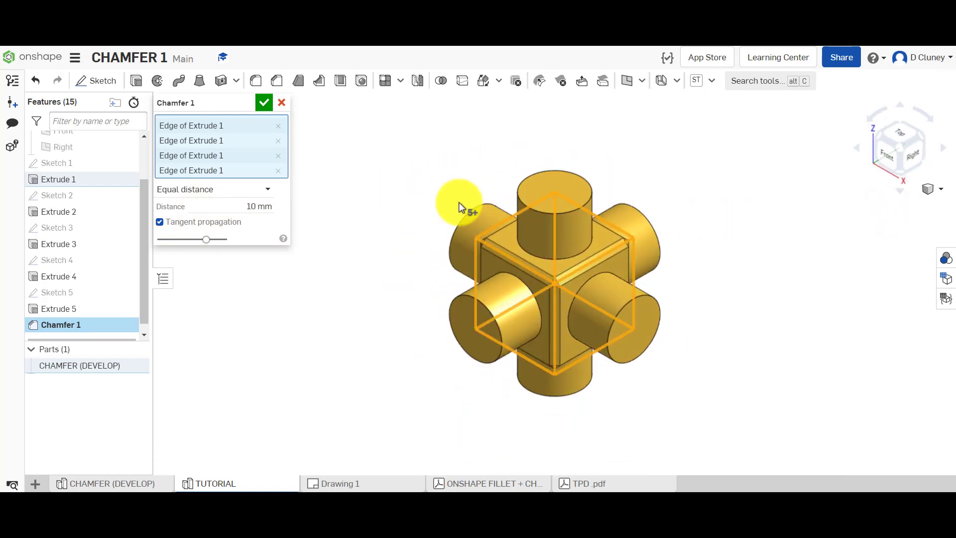
{"action": "scroll", "coordinate": [459, 206], "scroll_direction": "up", "scroll_amount": 3}
{"action": "scroll", "coordinate": [459, 206], "scroll_direction": "down", "scroll_amount": 2}
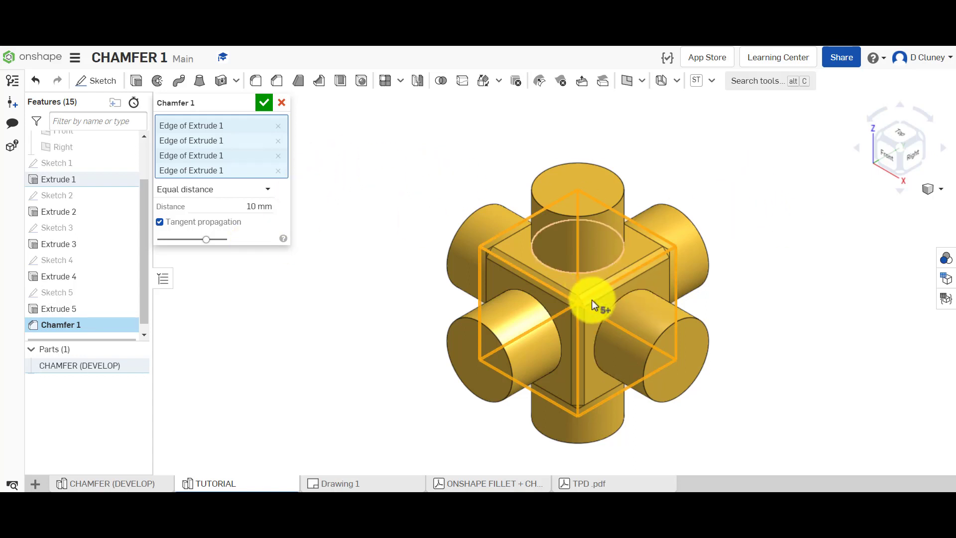
{"action": "scroll", "coordinate": [580, 300], "scroll_direction": "up", "scroll_amount": 5}
{"action": "scroll", "coordinate": [576, 297], "scroll_direction": "up", "scroll_amount": 3}
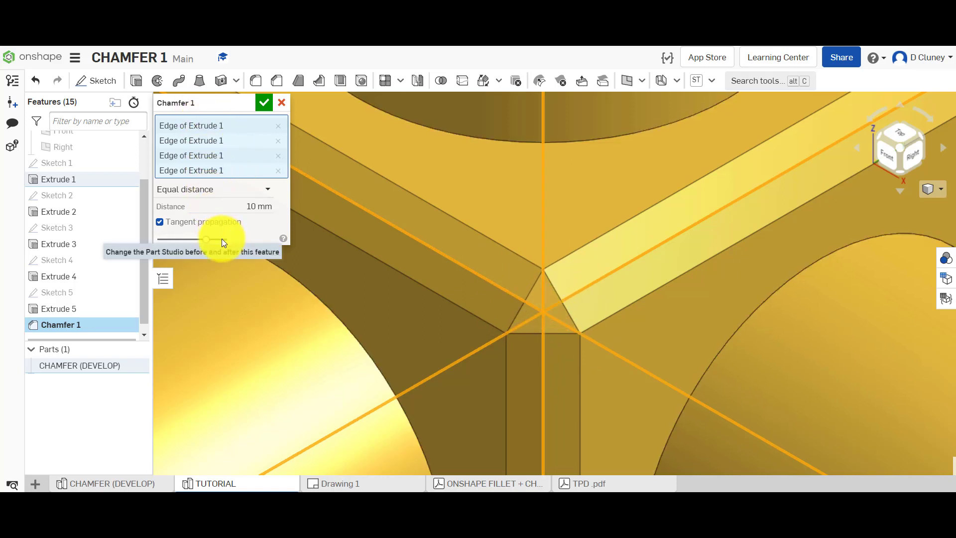
{"action": "left_click", "coordinate": [263, 103]}
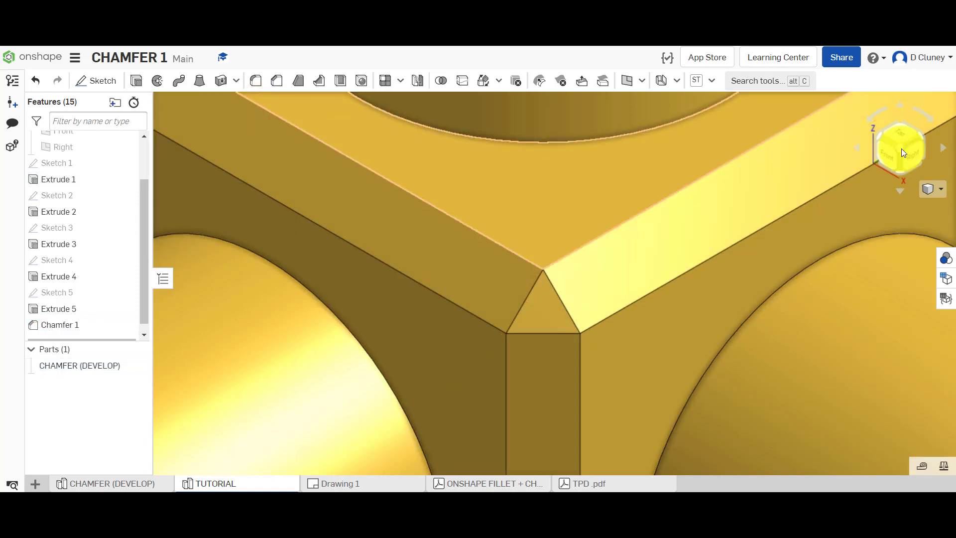
{"action": "left_click", "coordinate": [900, 148]}
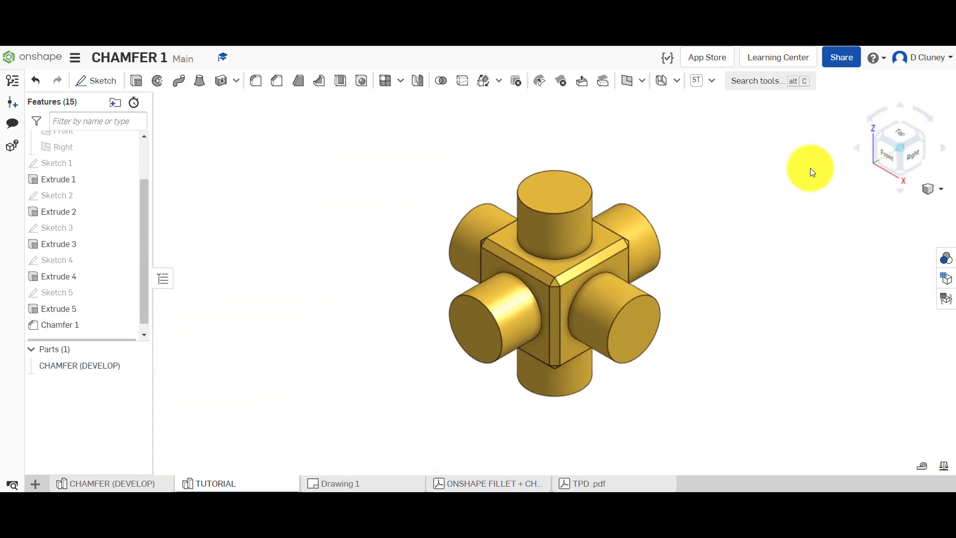
- Highlight the new chamfer feature on the model and examine the chamfered cube from another angle
{"action": "left_click", "coordinate": [81, 326]}
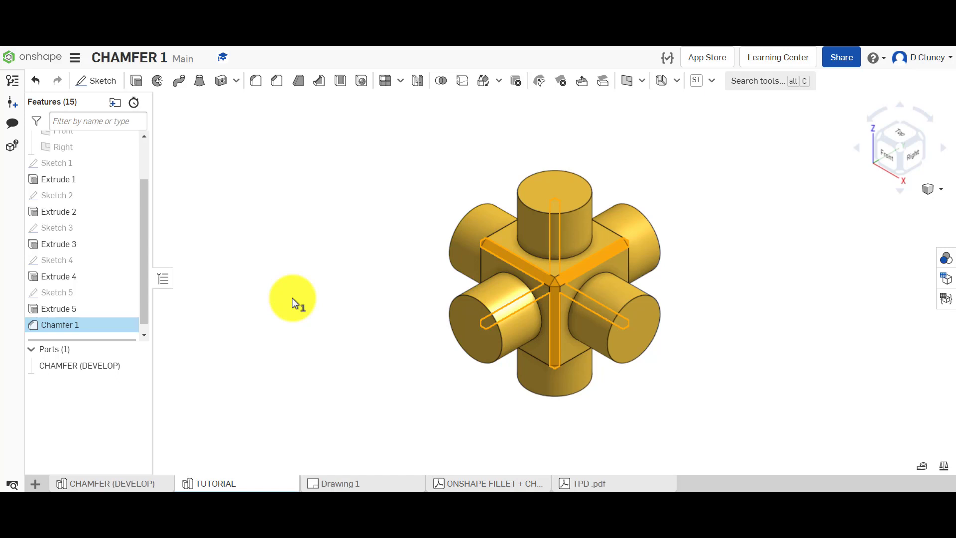
{"action": "left_click", "coordinate": [306, 299]}
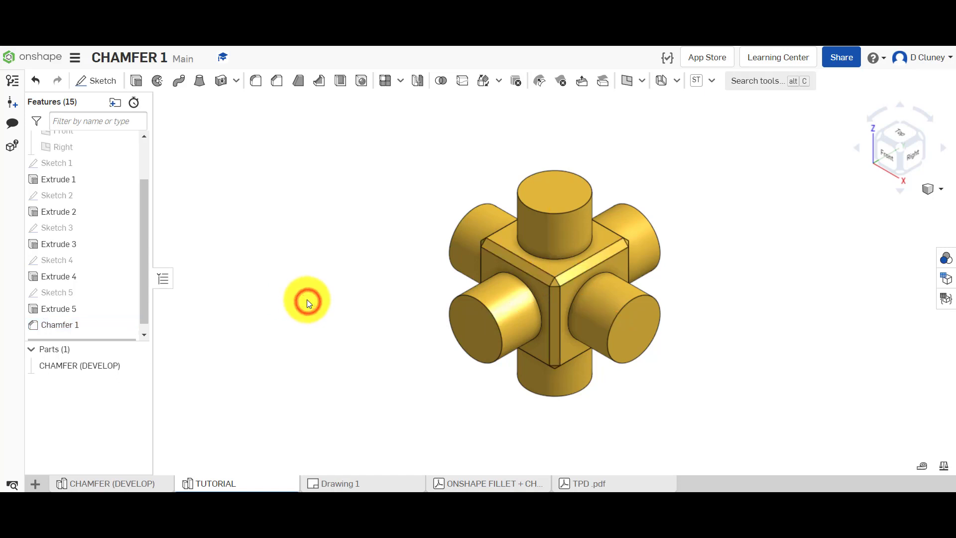
{"action": "right_click_drag", "start_coordinate": [333, 331], "coordinate": [402, 143]}
{"action": "key", "text": "p"}
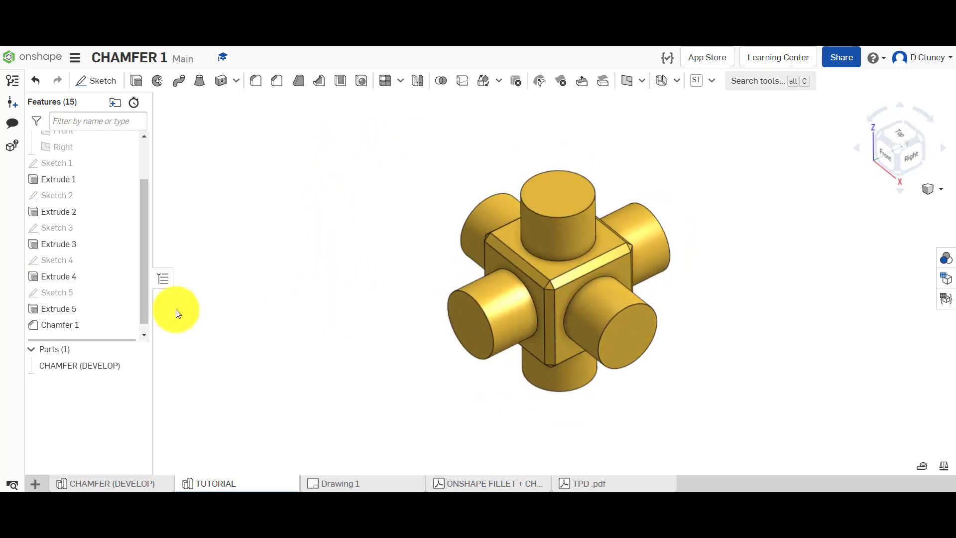
{"action": "right_click", "coordinate": [90, 326]}
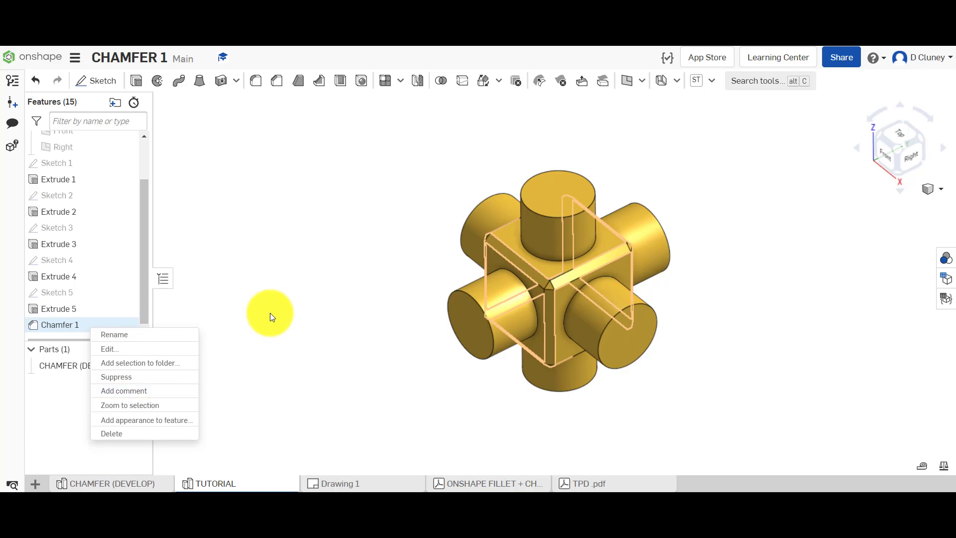
{"action": "left_click", "coordinate": [224, 317]}
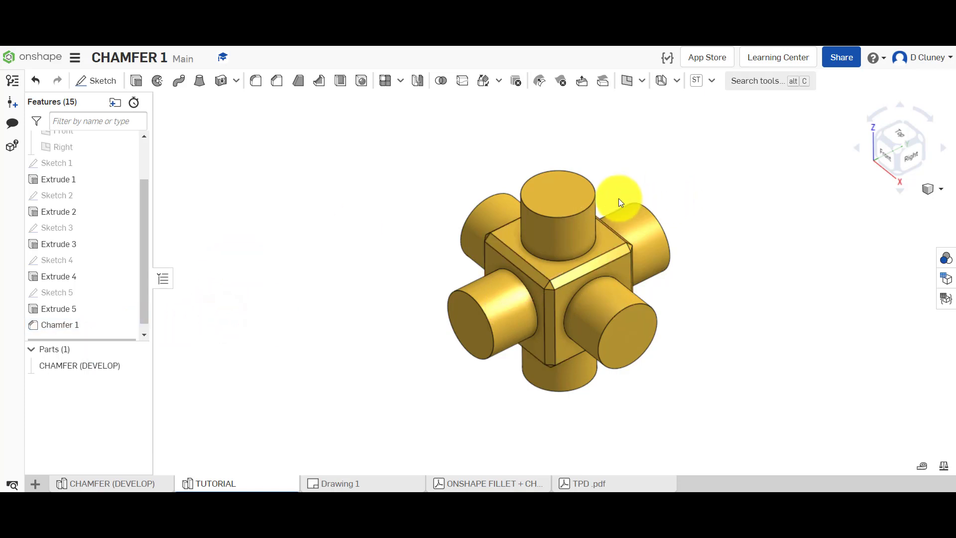
- Start an equal-distance chamfer on the circular end edges of the top and back cylinders
{"action": "scroll", "coordinate": [619, 199], "scroll_direction": "up", "scroll_amount": 3}
{"action": "scroll", "coordinate": [617, 198], "scroll_direction": "down", "scroll_amount": 2}
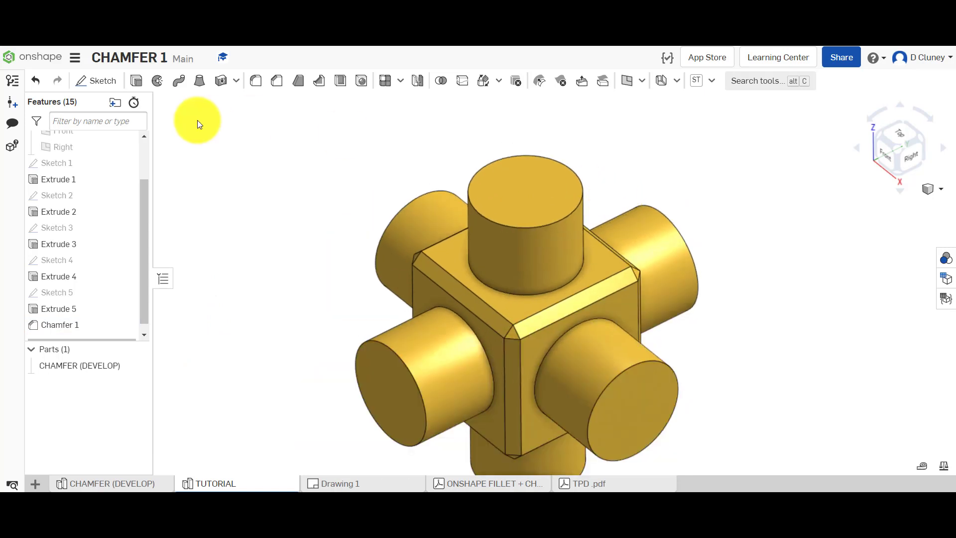
{"action": "left_click", "coordinate": [278, 85]}
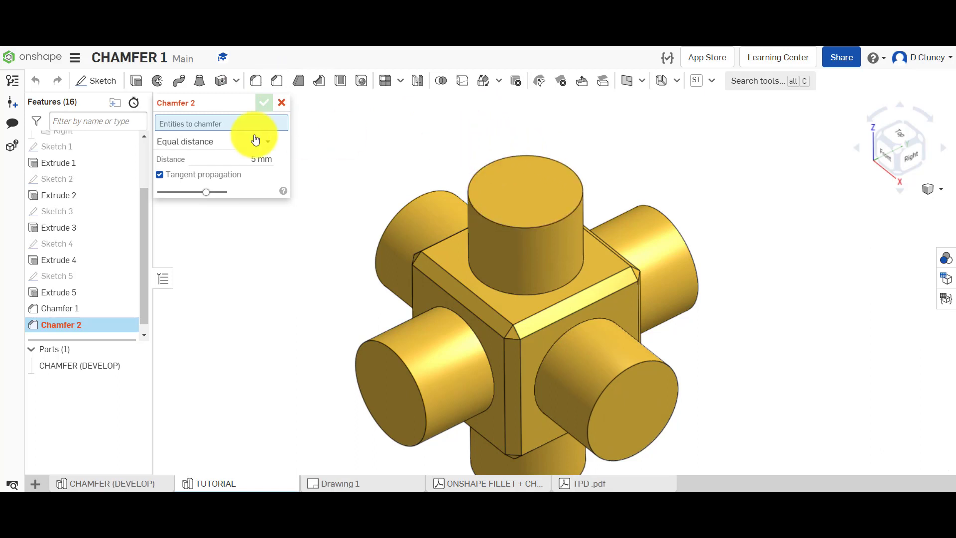
{"action": "left_click", "coordinate": [571, 165]}
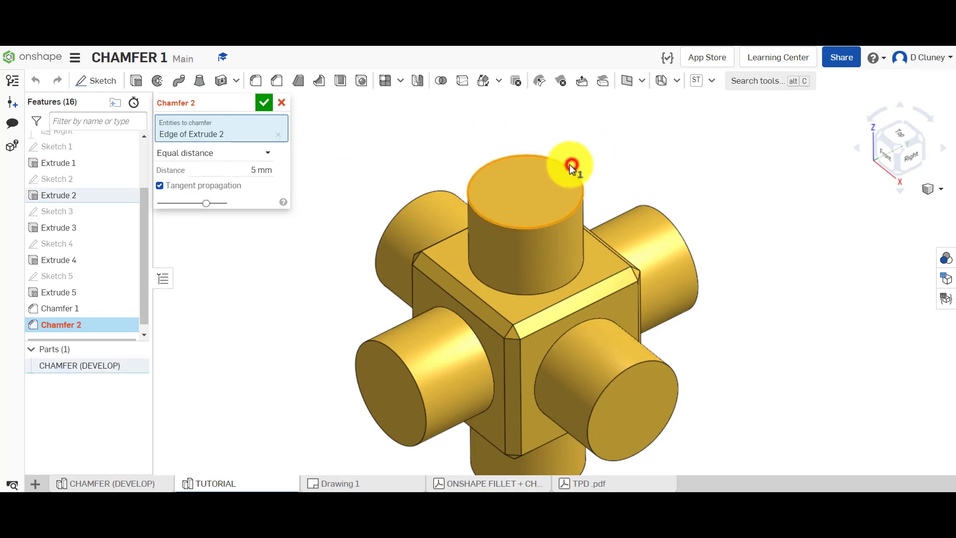
{"action": "scroll", "coordinate": [565, 159], "scroll_direction": "up", "scroll_amount": 3}
{"action": "scroll", "coordinate": [597, 179], "scroll_direction": "down", "scroll_amount": 3}
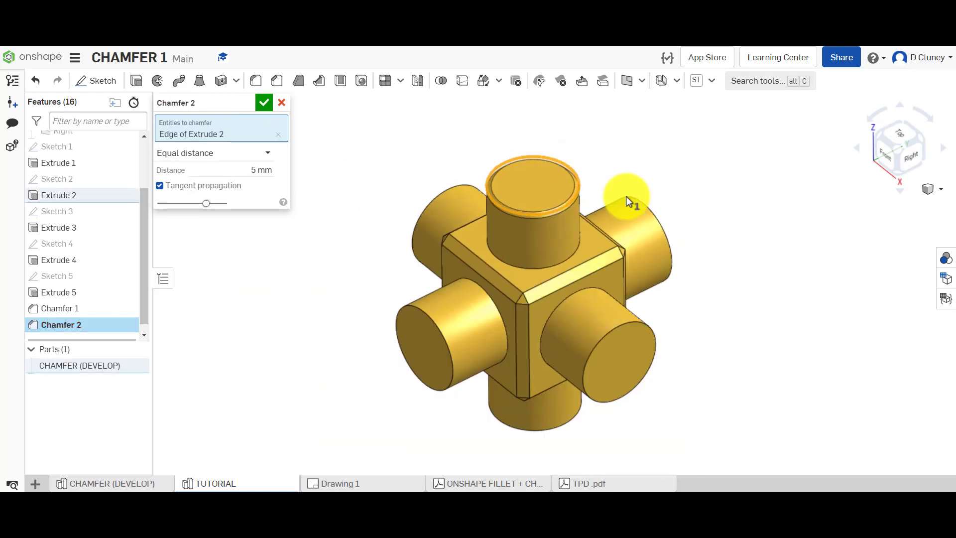
{"action": "left_click", "coordinate": [663, 221]}
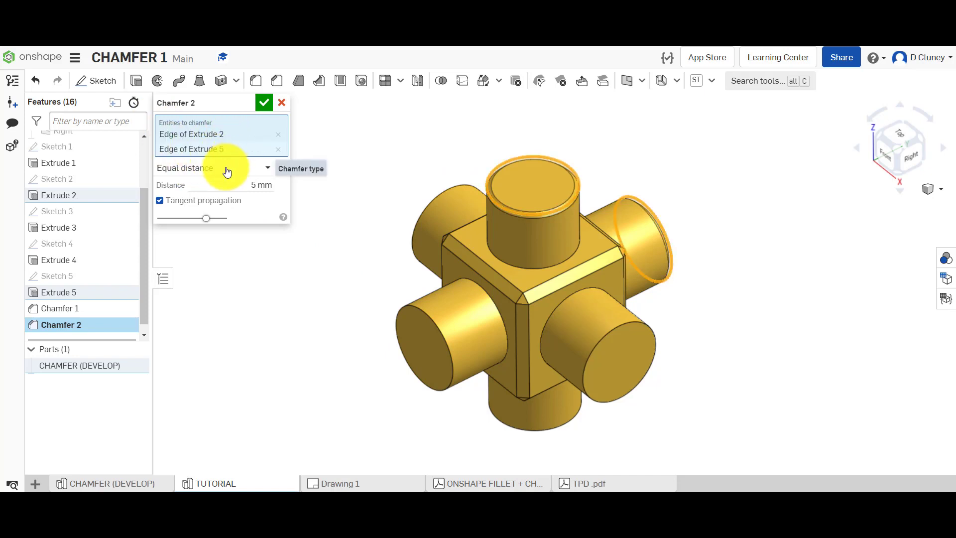
- Add the end edges of the left, front, bottom and right cylinders and accept the 5 mm chamfer
{"action": "left_click", "coordinate": [455, 187]}
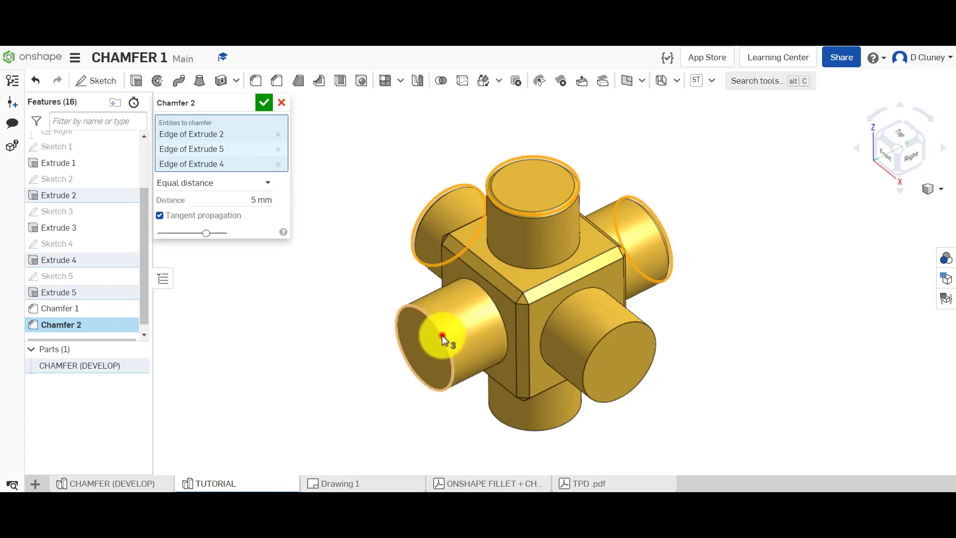
{"action": "left_click", "coordinate": [441, 335]}
{"action": "left_click", "coordinate": [535, 431]}
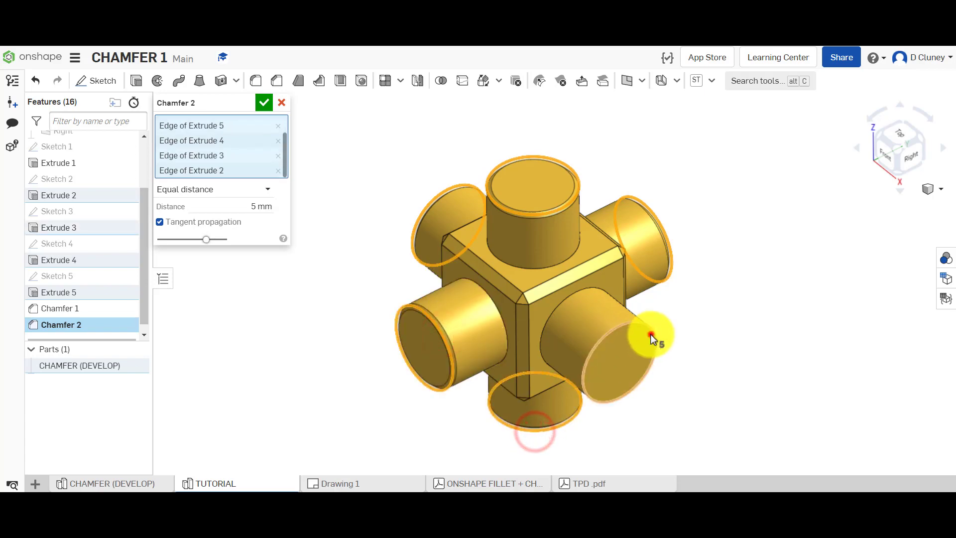
{"action": "left_click", "coordinate": [651, 333]}
{"action": "right_click_drag", "start_coordinate": [738, 339], "coordinate": [777, 389]}
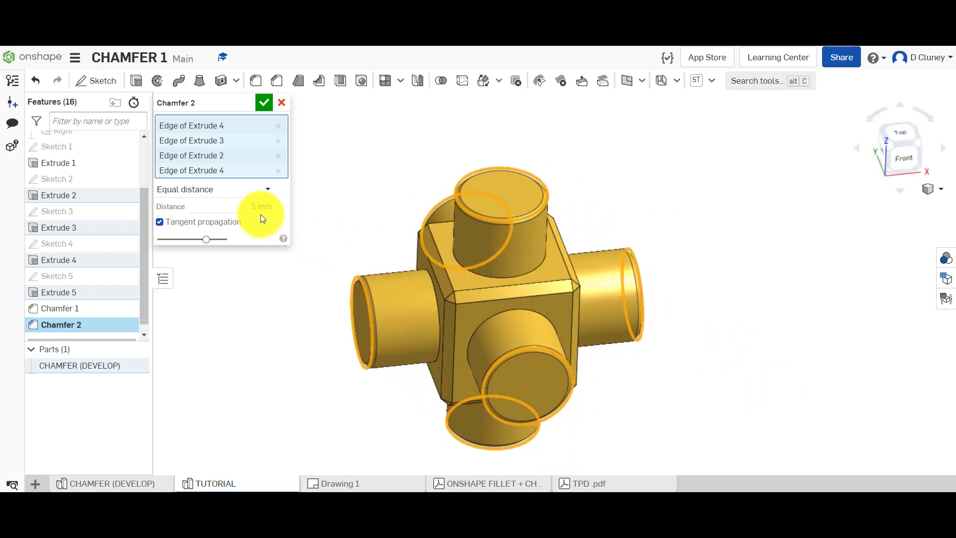
{"action": "left_click", "coordinate": [265, 103]}
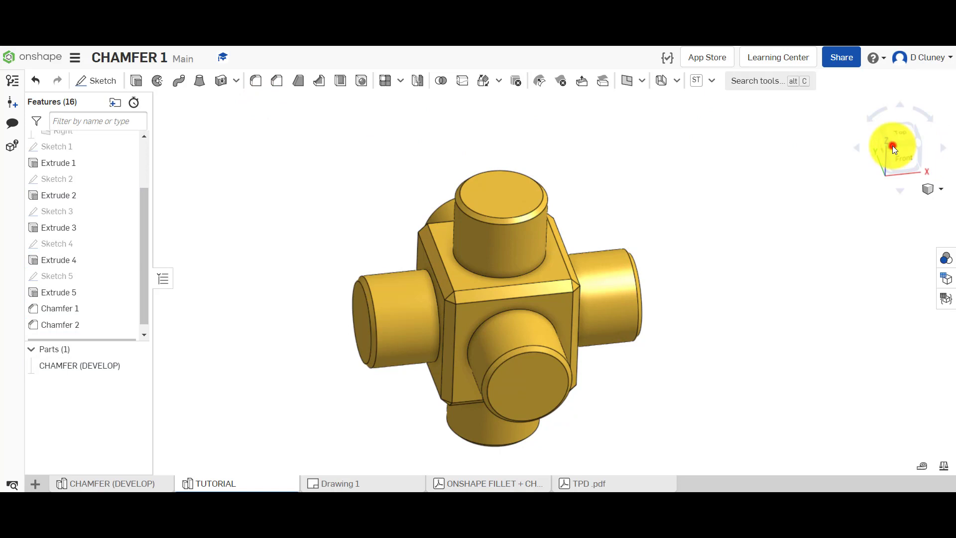
{"action": "left_click", "coordinate": [893, 145]}
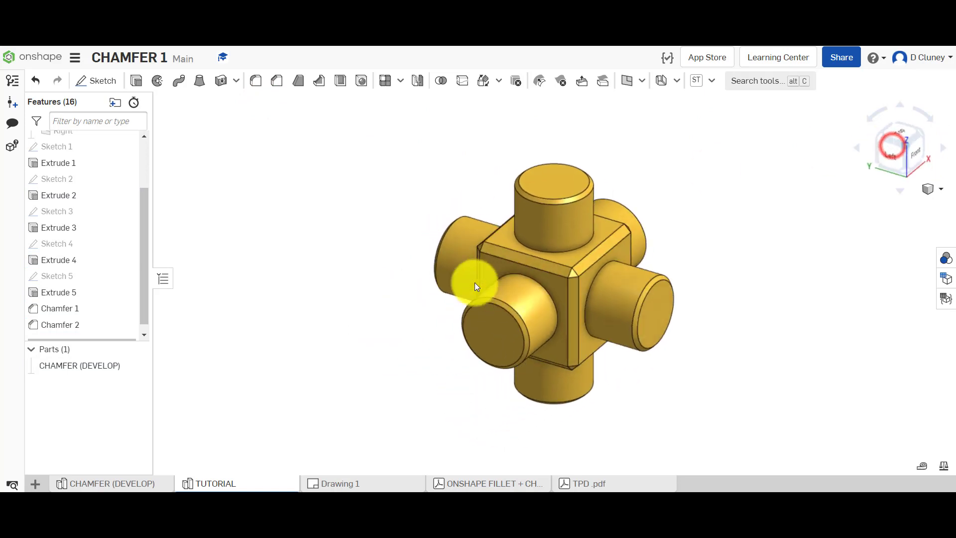
- Examine the front view in Drawing 1 for the chamfer callout on the cylinder ends
{"action": "left_click", "coordinate": [333, 484]}
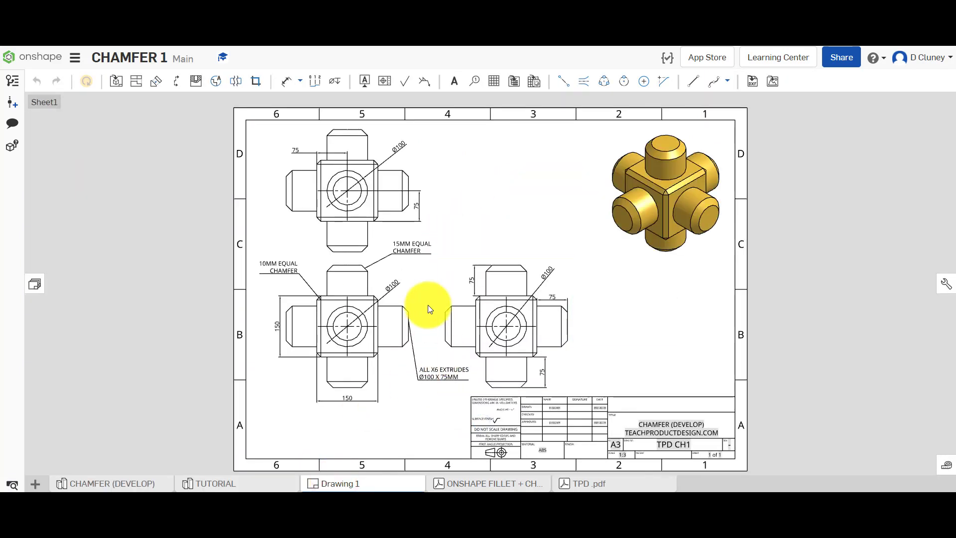
{"action": "scroll", "coordinate": [427, 312], "scroll_direction": "up", "scroll_amount": 4}
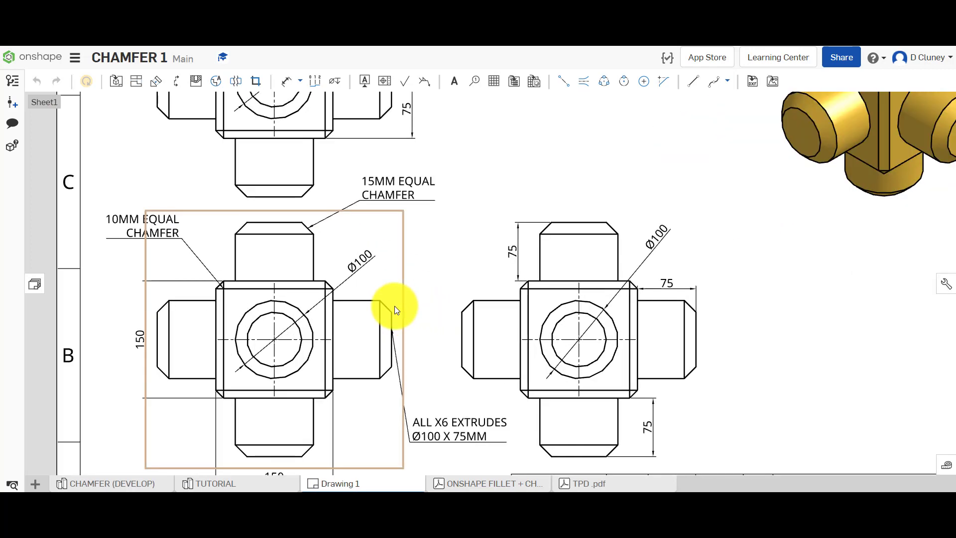
{"action": "scroll", "coordinate": [400, 286], "scroll_direction": "up", "scroll_amount": 1}
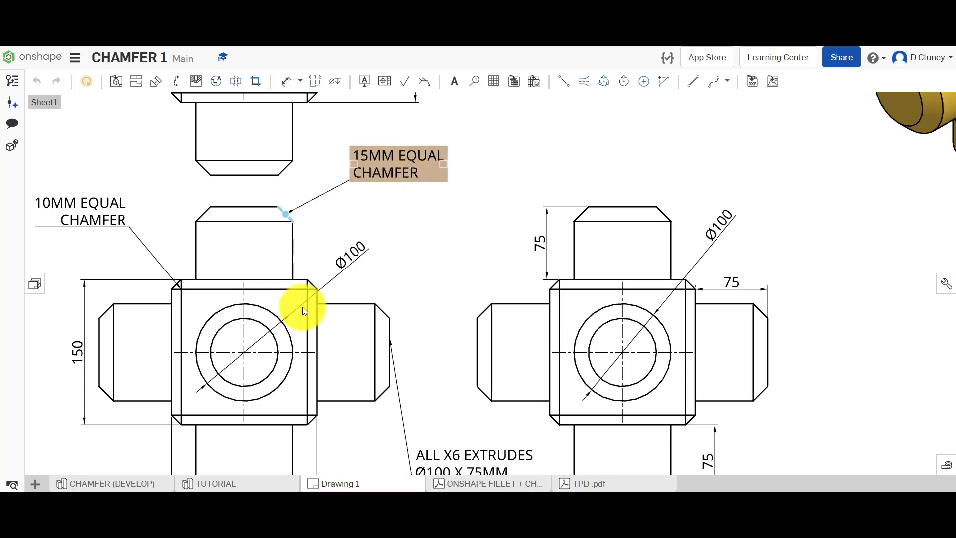
- Edit the cylinder end chamfer in the TUTORIAL part studio and set its distance to 15 mm
{"action": "left_click", "coordinate": [263, 483]}
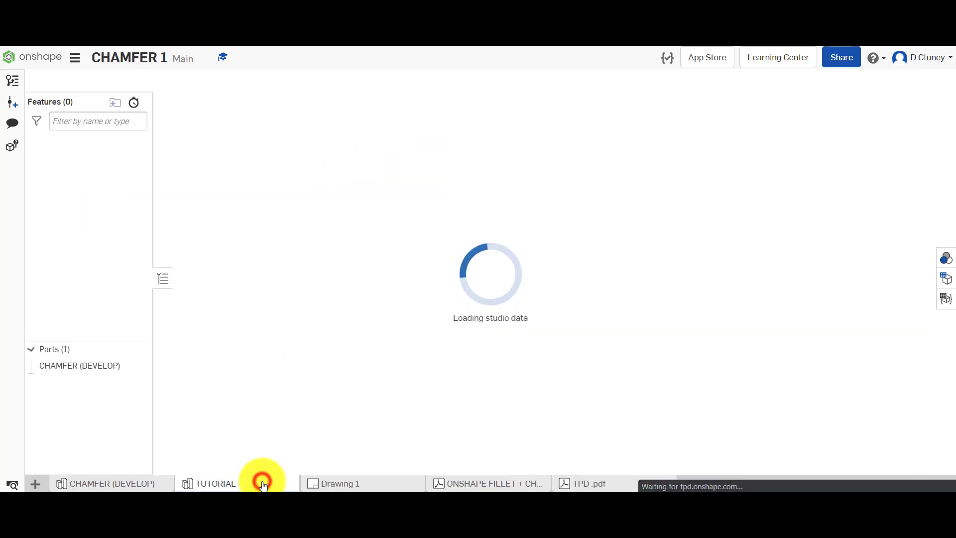
{"action": "scroll", "coordinate": [143, 300], "scroll_direction": "down", "scroll_amount": 3}
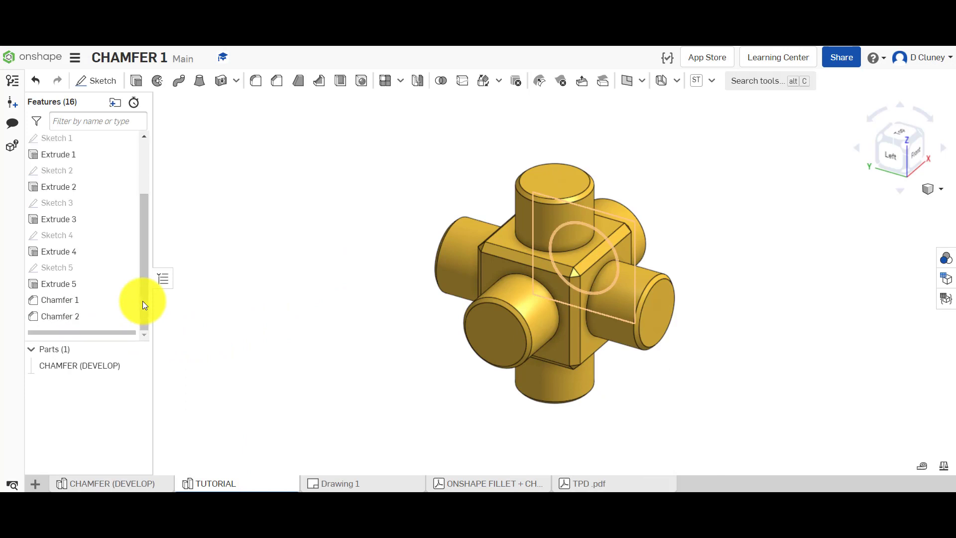
{"action": "right_click", "coordinate": [73, 315]}
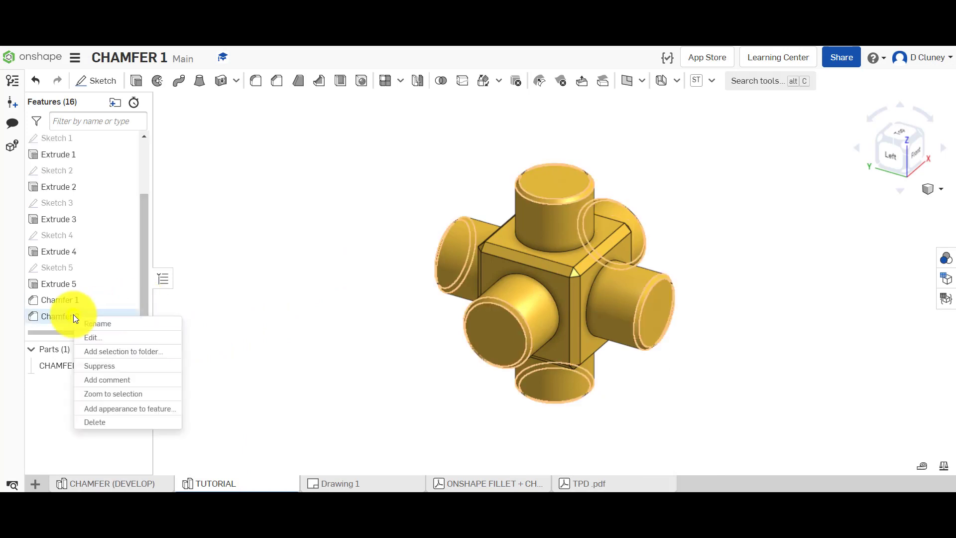
{"action": "left_click", "coordinate": [140, 338]}
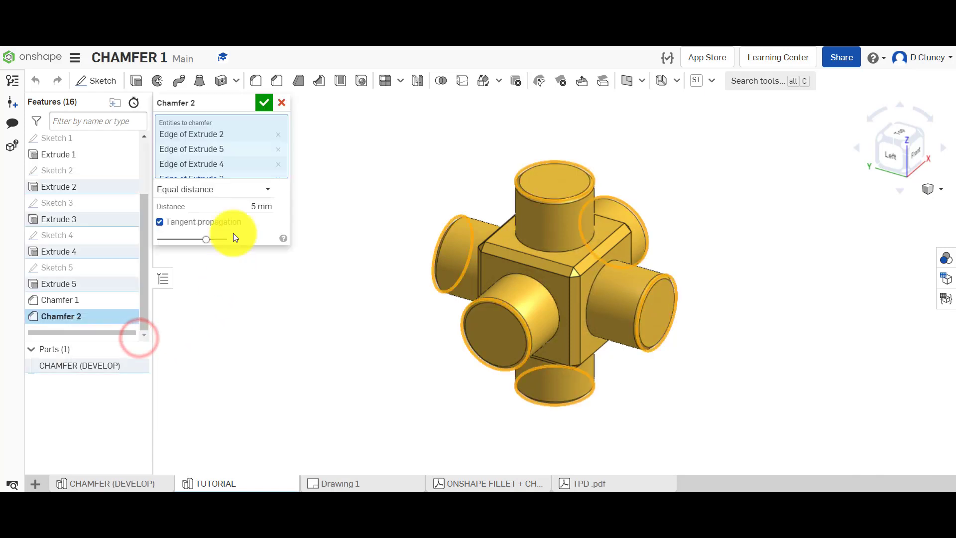
{"action": "left_click", "coordinate": [247, 204]}
{"action": "type", "text": "15"}
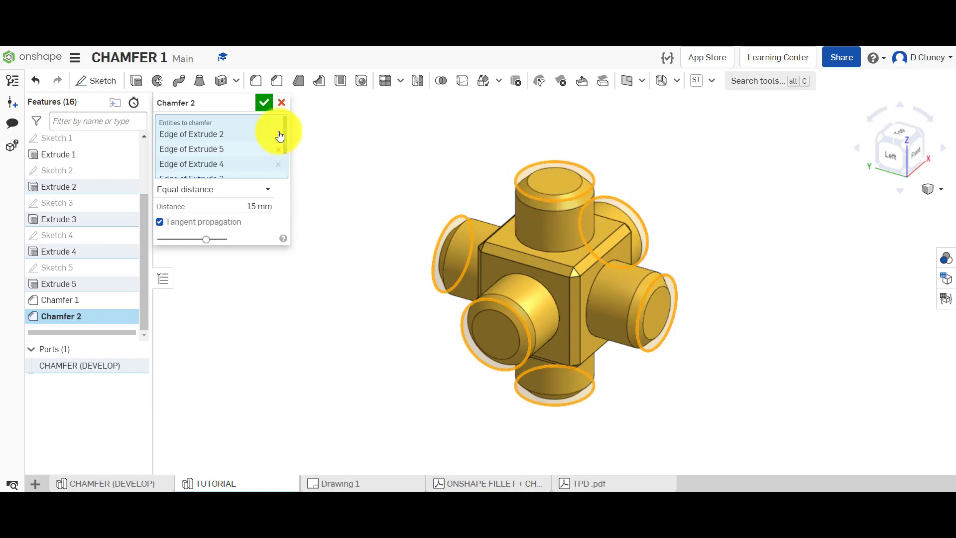
{"action": "left_click", "coordinate": [267, 104]}
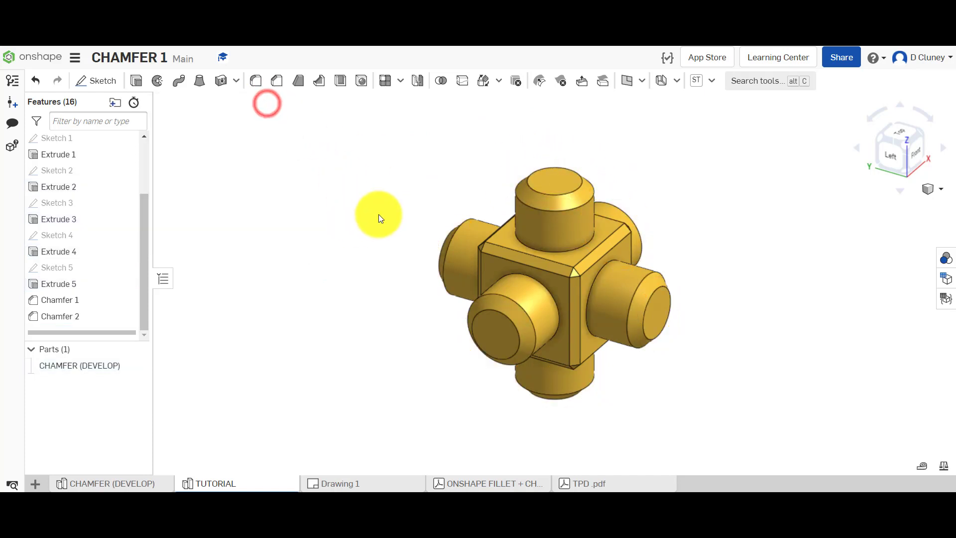
{"action": "scroll", "coordinate": [719, 225], "scroll_direction": "up", "scroll_amount": 2}
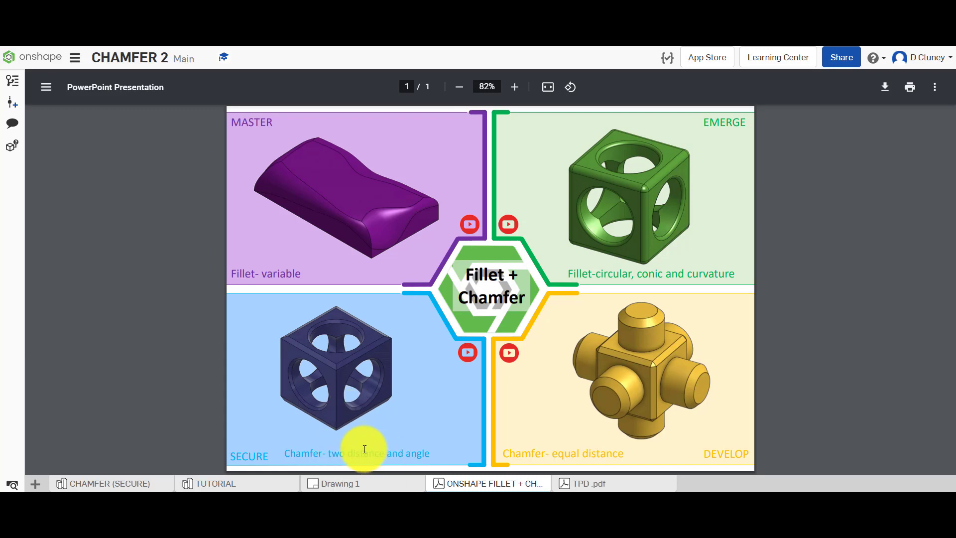
- Examine the chamfer callouts of detail views B and C in Drawing 1 of CHAMFER 2
{"action": "left_click", "coordinate": [341, 484]}
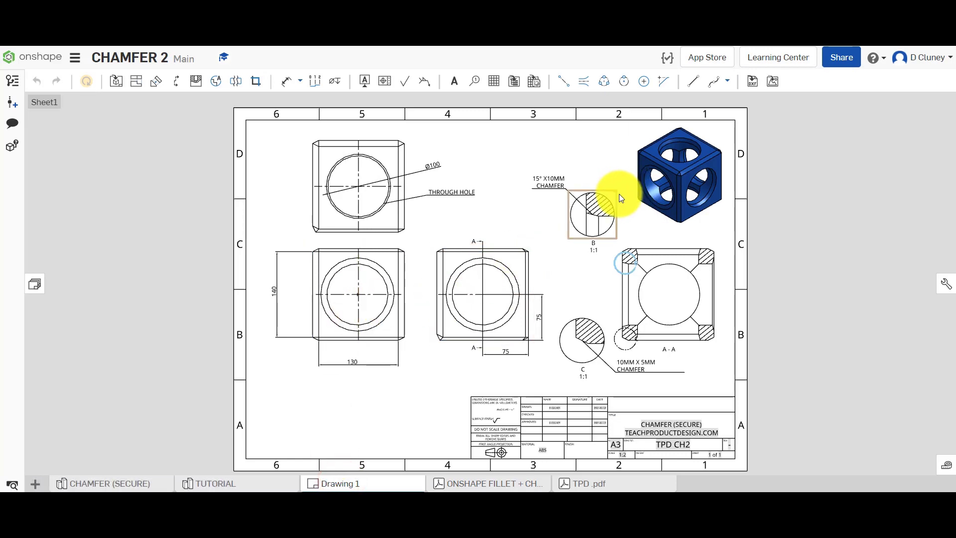
{"action": "scroll", "coordinate": [680, 254], "scroll_direction": "up", "scroll_amount": 5}
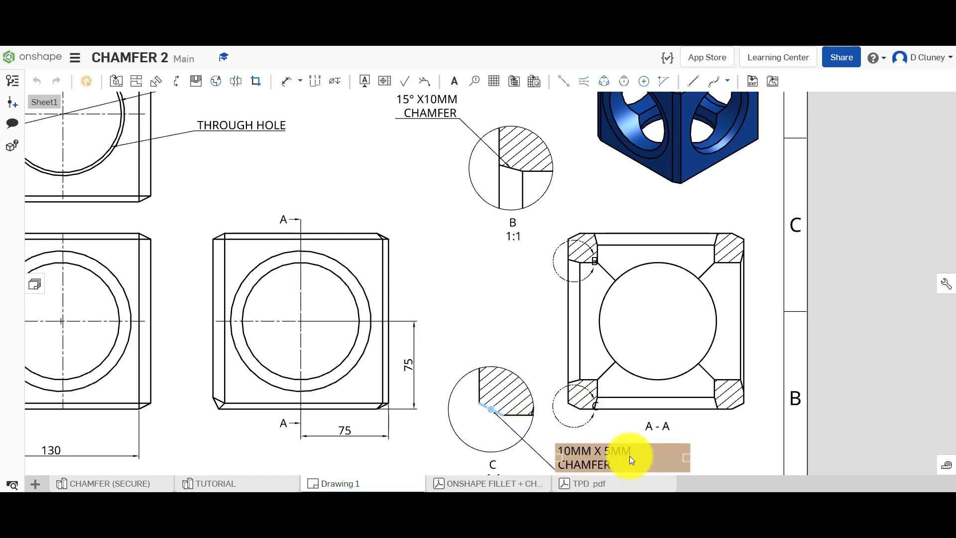
{"action": "left_click", "coordinate": [134, 466]}
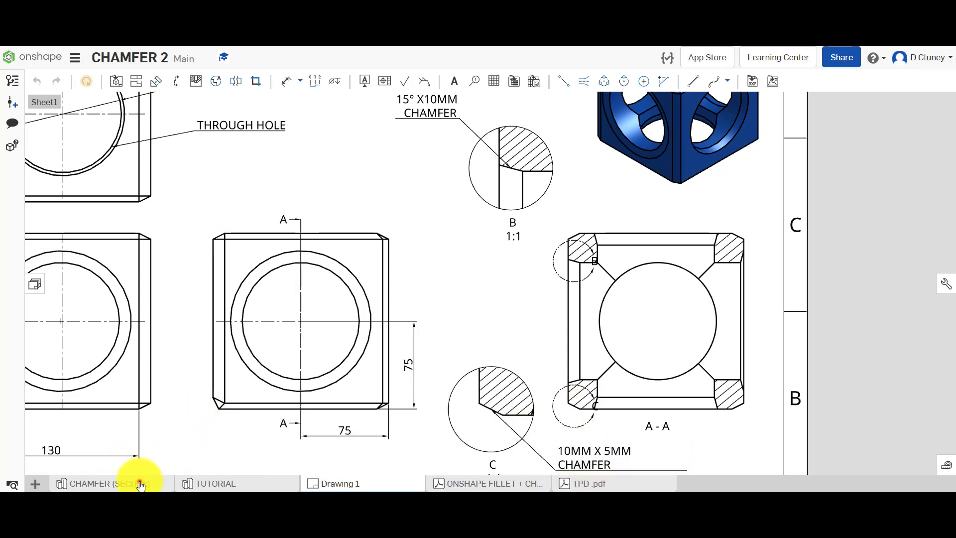
- Open Chamfer 1 of the finished CHAMFER (SECURE) model for editing and examine a cube corner from the Front view
{"action": "left_click", "coordinate": [142, 482]}
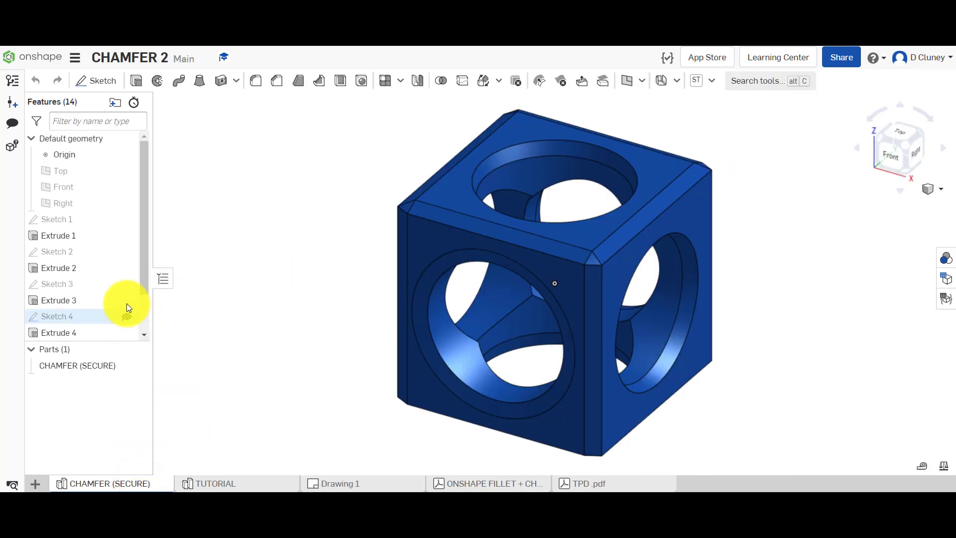
{"action": "scroll", "coordinate": [126, 302], "scroll_direction": "down", "scroll_amount": 2}
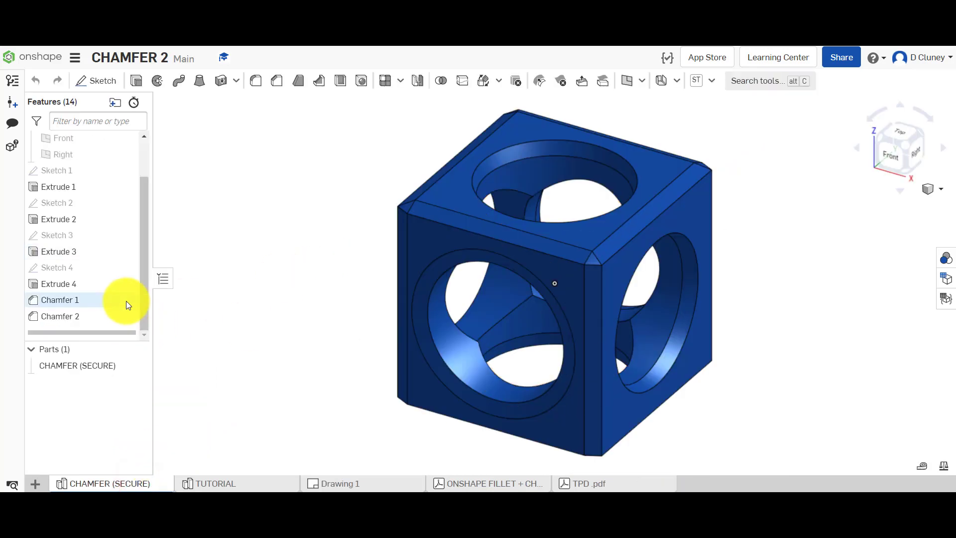
{"action": "right_click", "coordinate": [90, 300]}
{"action": "left_click", "coordinate": [133, 327]}
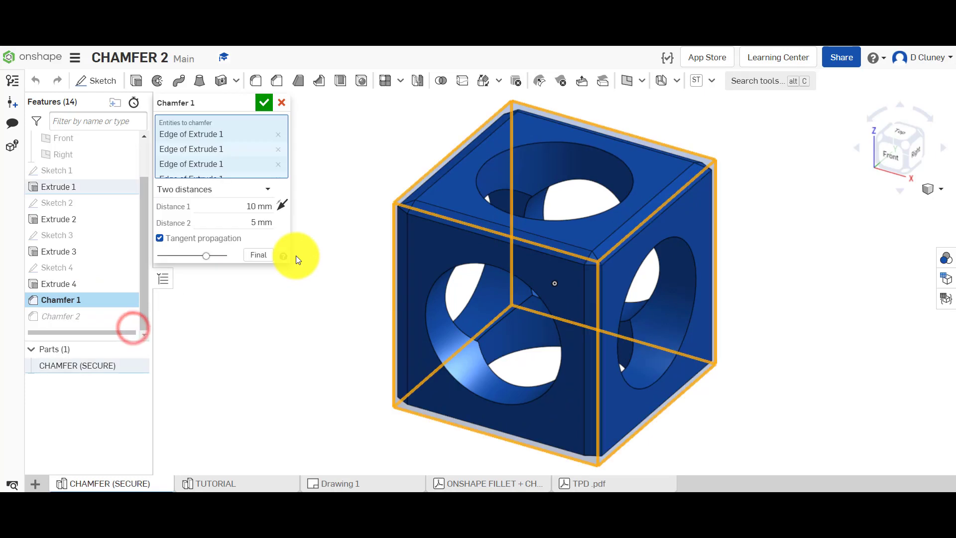
{"action": "left_click", "coordinate": [889, 164]}
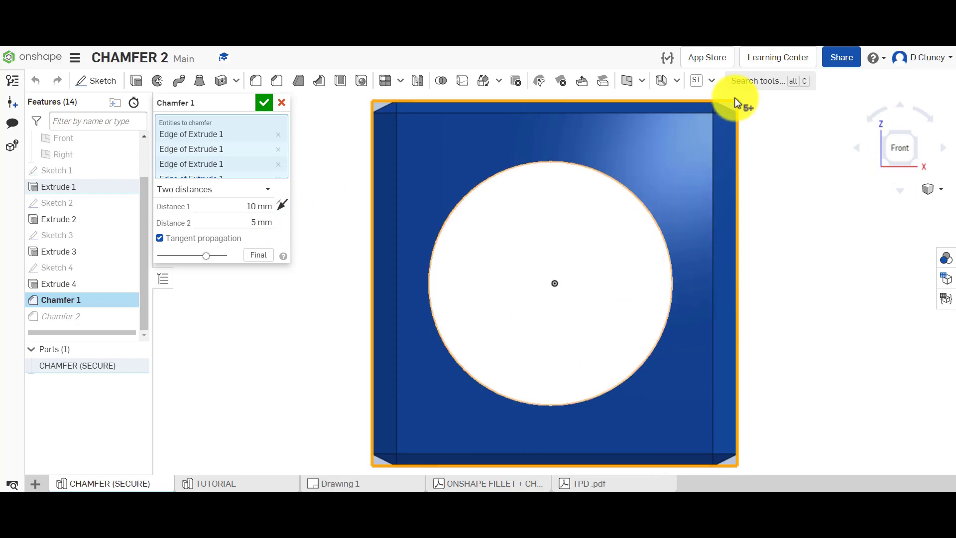
{"action": "scroll", "coordinate": [735, 103], "scroll_direction": "up", "scroll_amount": 5}
{"action": "scroll", "coordinate": [739, 102], "scroll_direction": "up", "scroll_amount": 1}
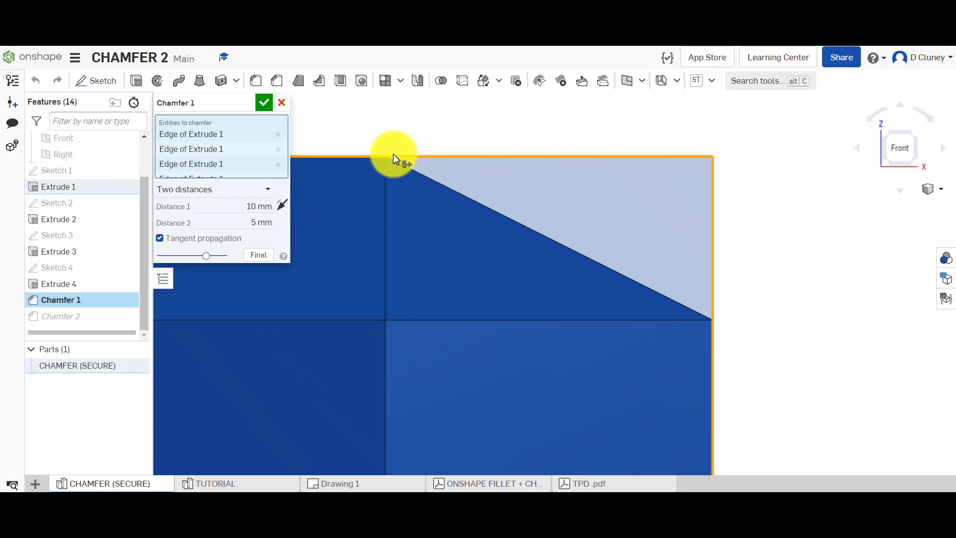
- Compare both directions of the two-distance chamfer at the corner, discarding the edit, and switch to the TUTORIAL part studio
{"action": "left_click", "coordinate": [283, 204]}
{"action": "scroll", "coordinate": [438, 232], "scroll_direction": "up", "scroll_amount": 1}
{"action": "scroll", "coordinate": [439, 232], "scroll_direction": "down", "scroll_amount": 2}
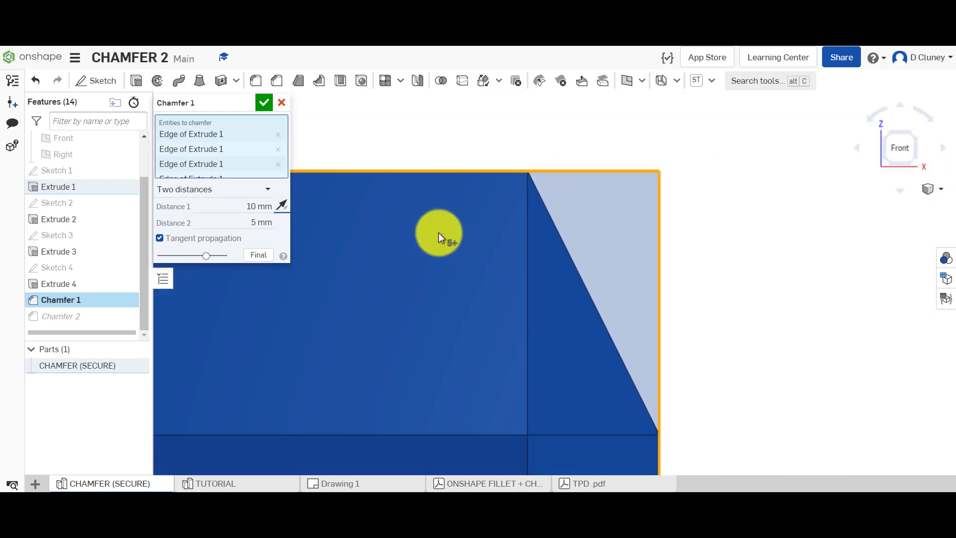
{"action": "left_click", "coordinate": [282, 205]}
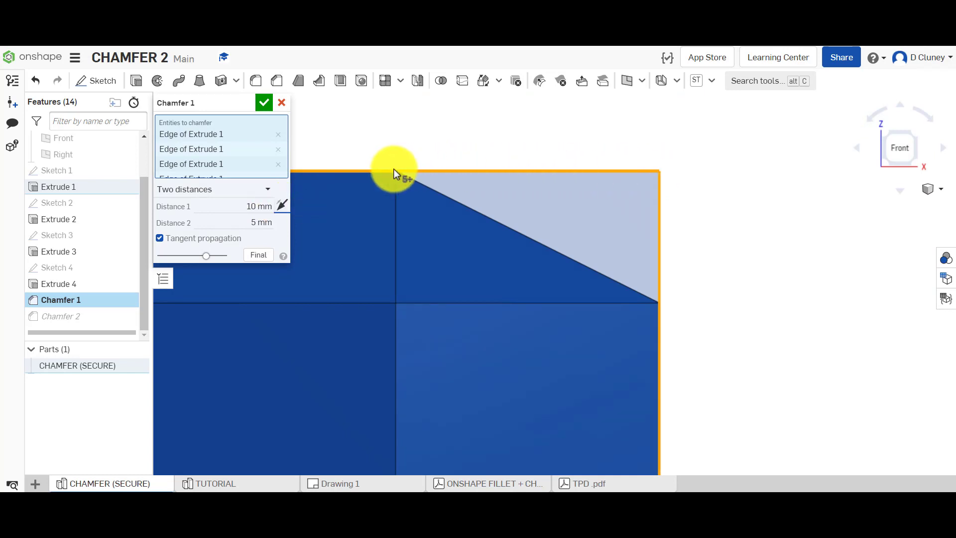
{"action": "left_click", "coordinate": [285, 204]}
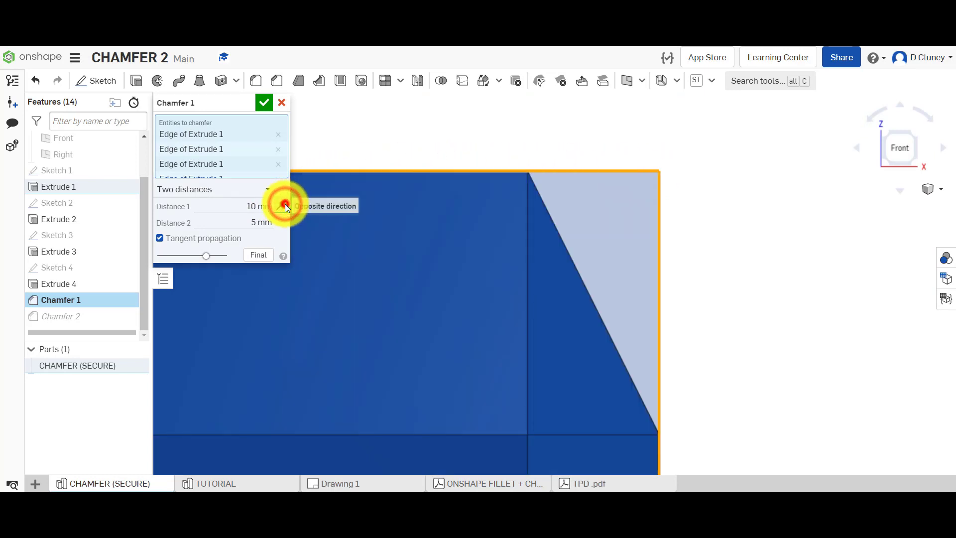
{"action": "left_click", "coordinate": [285, 204]}
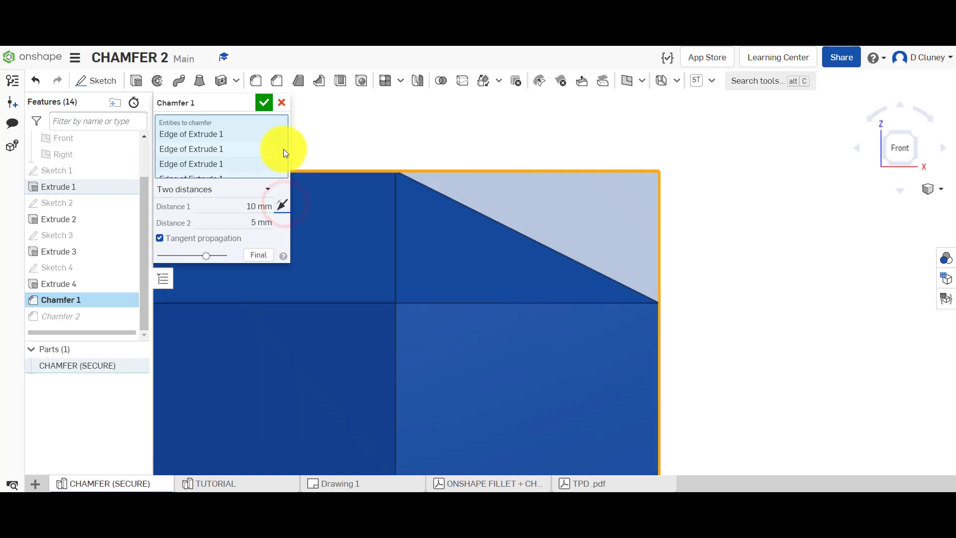
{"action": "left_click", "coordinate": [284, 102]}
{"action": "left_click", "coordinate": [249, 482]}
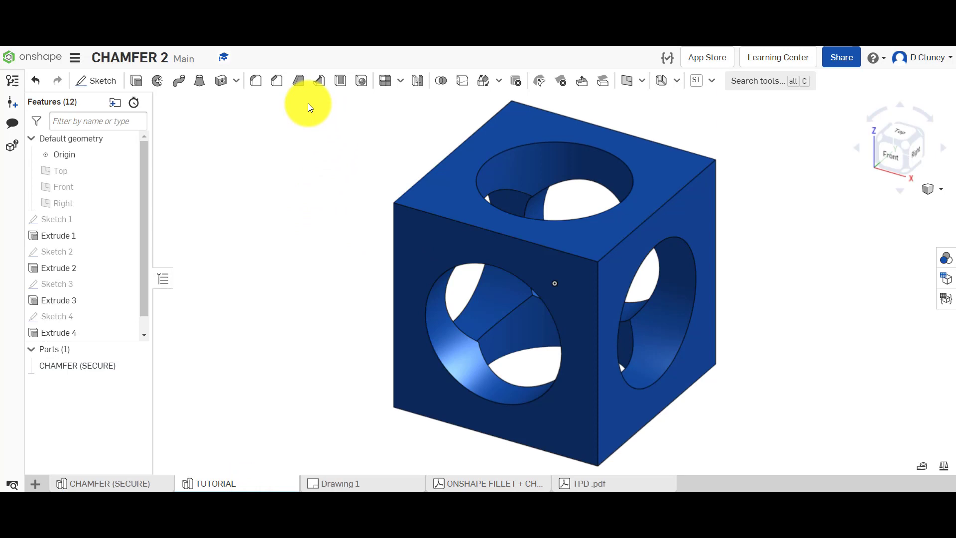
- Start a chamfer and select all the outer edges of the cube, including the hidden back and underside edges
{"action": "left_click", "coordinate": [277, 81]}
{"action": "left_click", "coordinate": [441, 163]}
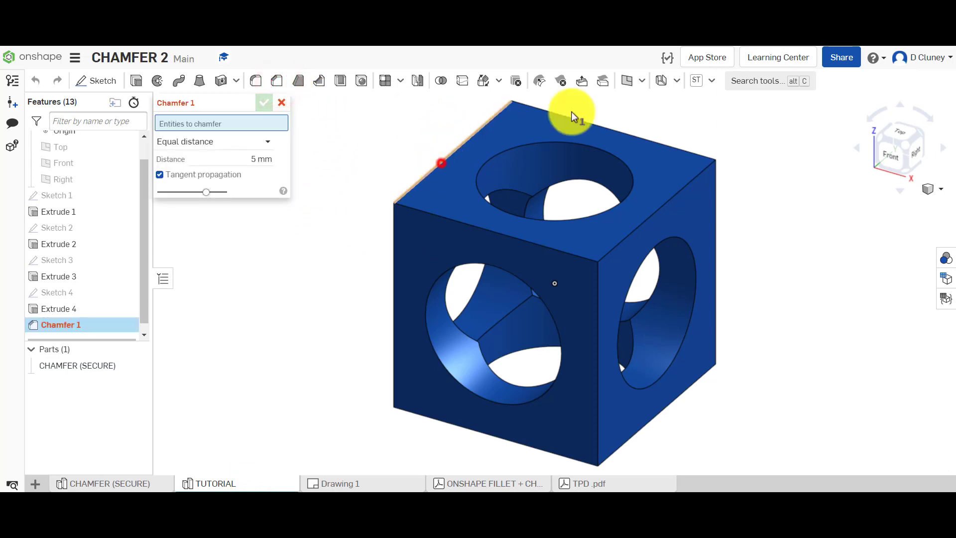
{"action": "left_click", "coordinate": [609, 126]}
{"action": "left_click", "coordinate": [700, 175]}
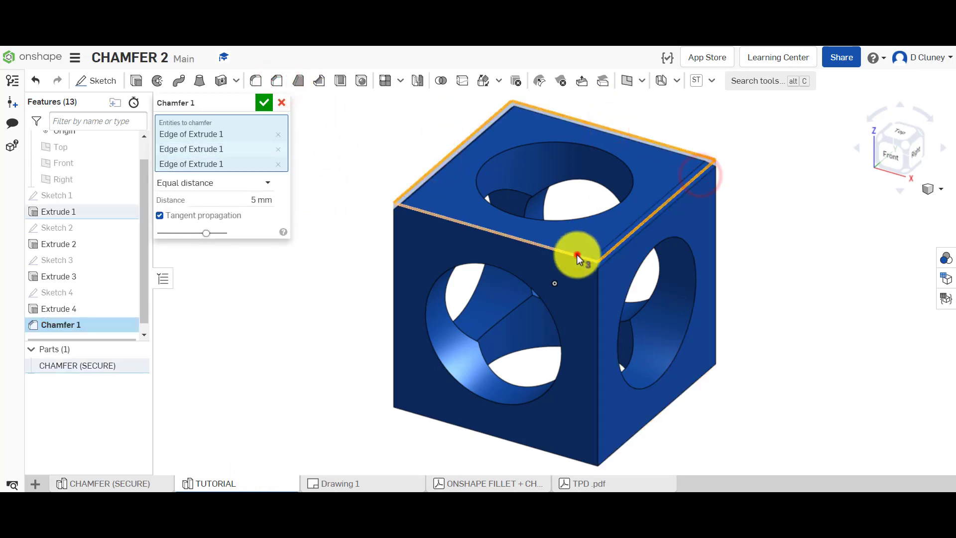
{"action": "left_click", "coordinate": [577, 254]}
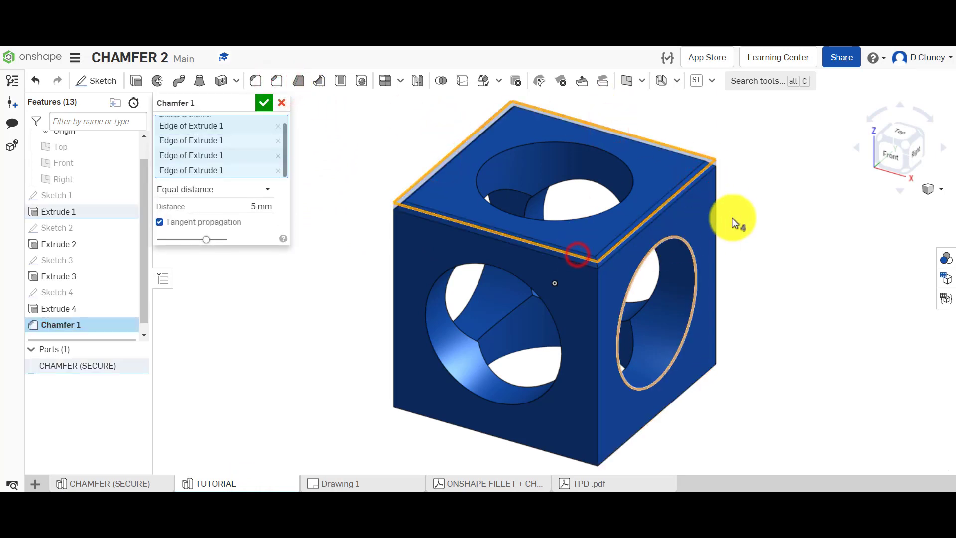
{"action": "left_click", "coordinate": [717, 189]}
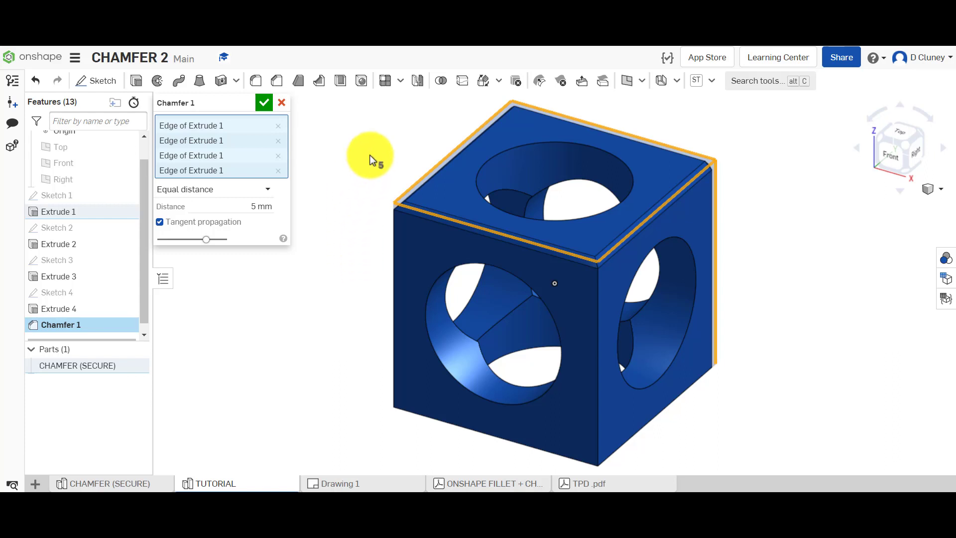
{"action": "left_click", "coordinate": [593, 287]}
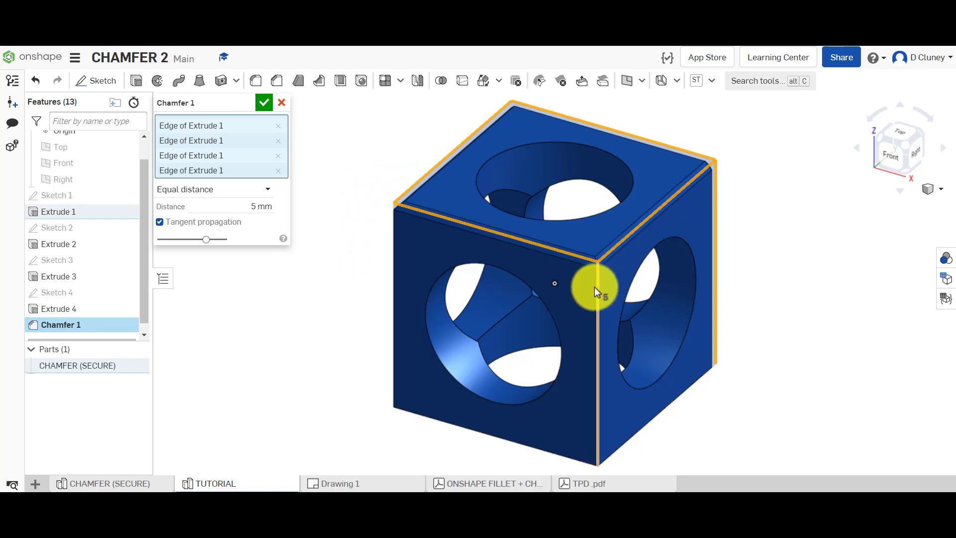
{"action": "left_click", "coordinate": [392, 235]}
{"action": "left_click", "coordinate": [430, 417]}
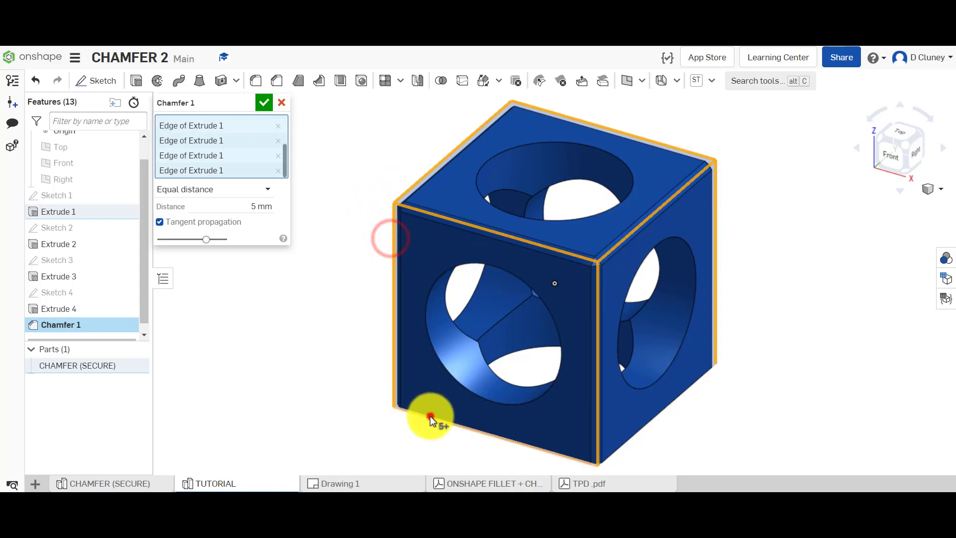
{"action": "left_click", "coordinate": [663, 413]}
{"action": "right_click_drag", "start_coordinate": [777, 340], "coordinate": [620, 348]}
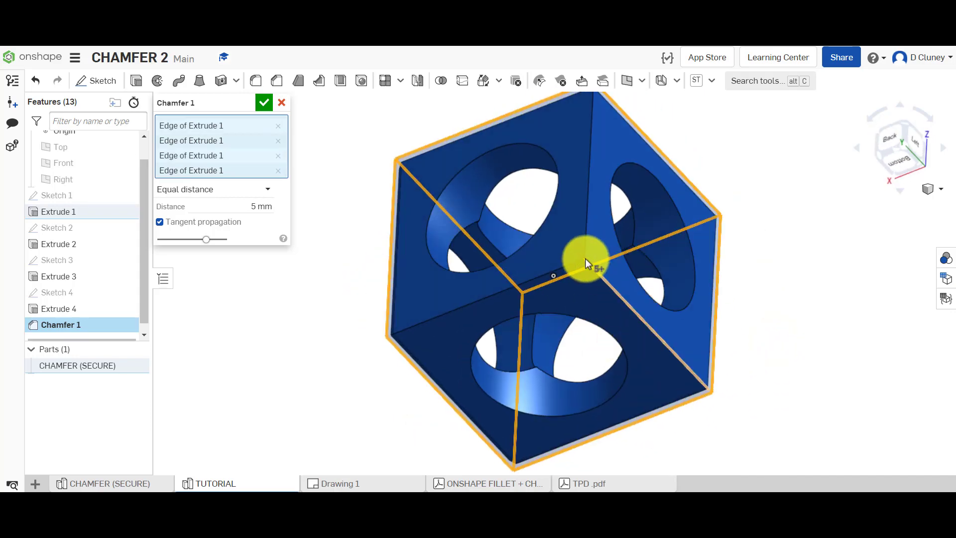
{"action": "right_click_drag", "start_coordinate": [572, 262], "coordinate": [924, 291]}
- Change the cube edge chamfer to two distances and set Distance 1 to 10 mm, checking a corner from the Front view
{"action": "left_click", "coordinate": [892, 153]}
{"action": "scroll", "coordinate": [764, 179], "scroll_direction": "up", "scroll_amount": 3}
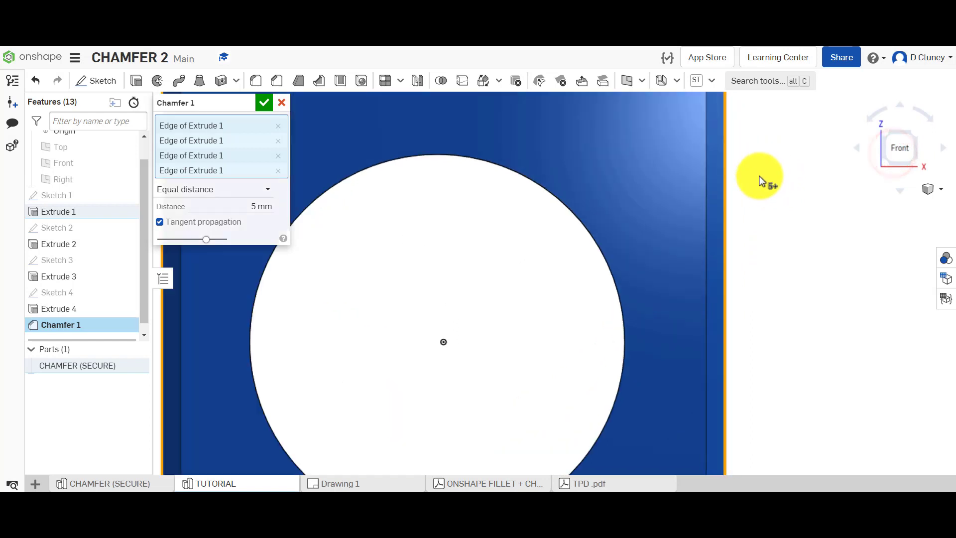
{"action": "scroll", "coordinate": [762, 162], "scroll_direction": "down", "scroll_amount": 4}
{"action": "scroll", "coordinate": [762, 162], "scroll_direction": "up", "scroll_amount": 5}
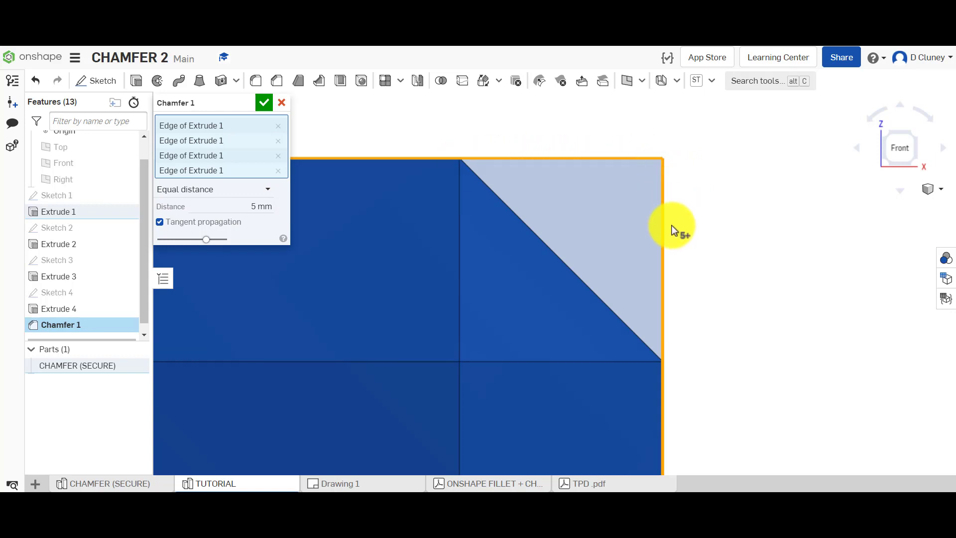
{"action": "left_click", "coordinate": [245, 192]}
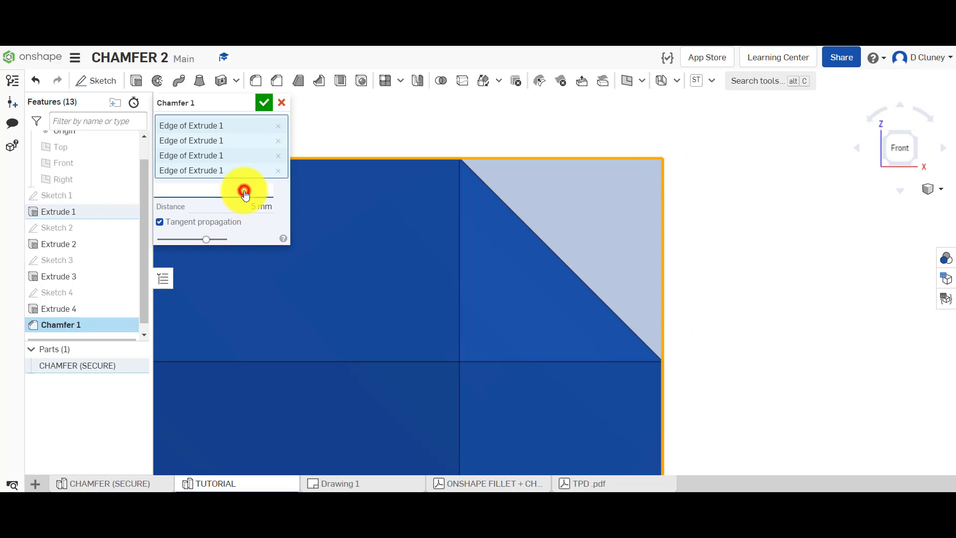
{"action": "left_click", "coordinate": [225, 223]}
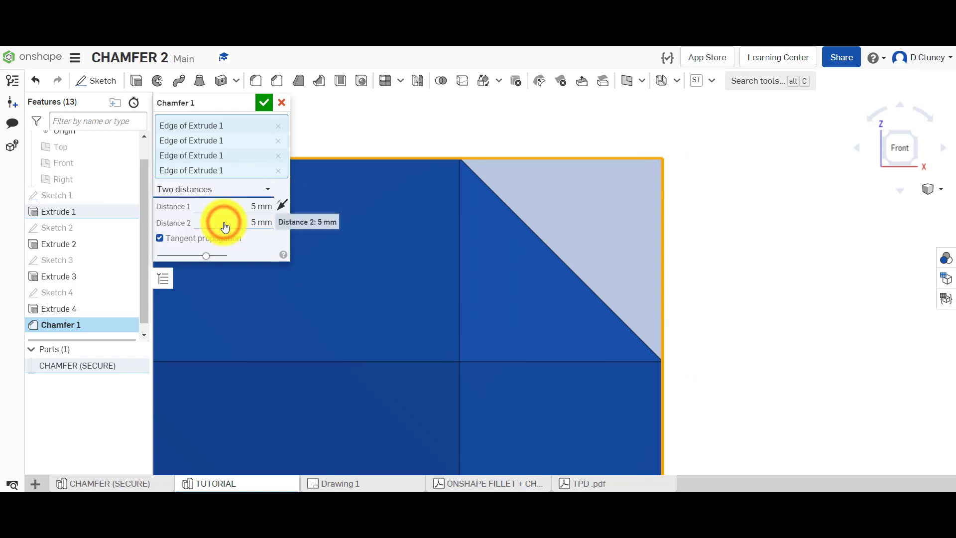
{"action": "left_click", "coordinate": [249, 206]}
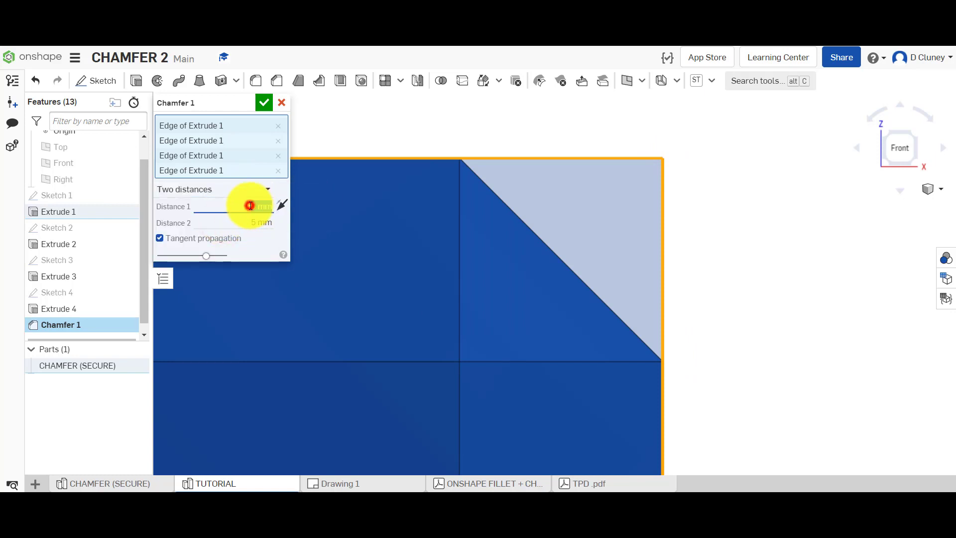
{"action": "type", "text": "10"}
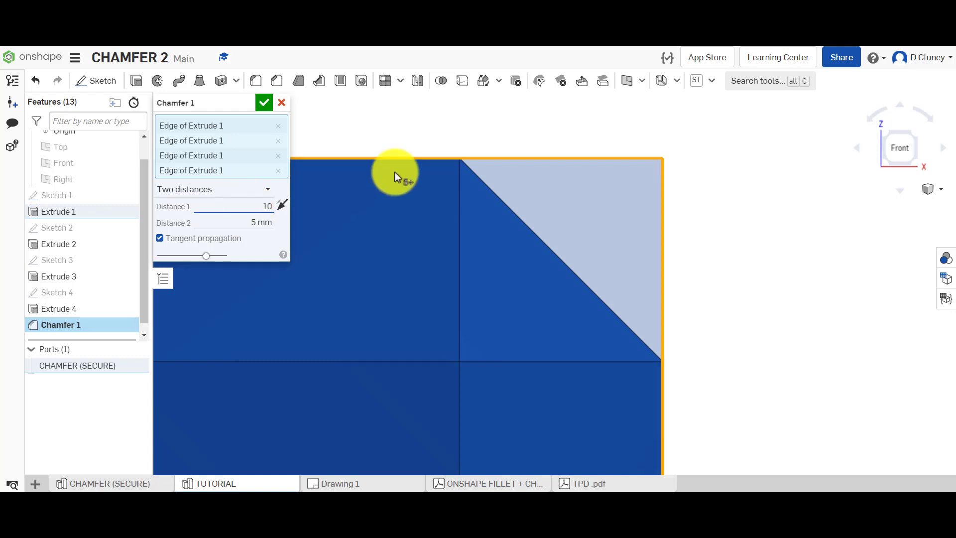
{"action": "key", "text": "Return"}
- Flip the two-distance chamfer so its 10 mm side runs horizontally at the cube's upper corner in Front view, and accept it
{"action": "scroll", "coordinate": [365, 140], "scroll_direction": "up", "scroll_amount": 2}
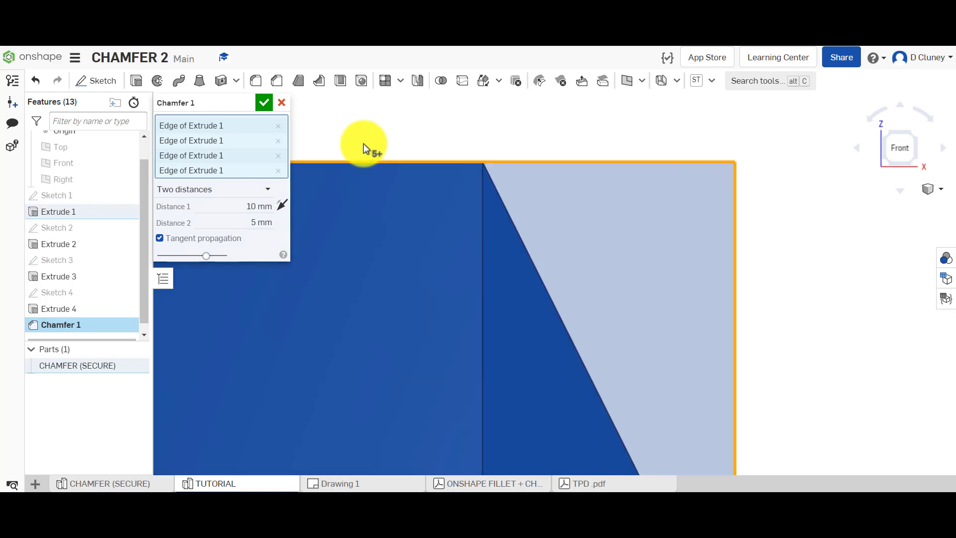
{"action": "scroll", "coordinate": [363, 143], "scroll_direction": "down", "scroll_amount": 5}
{"action": "scroll", "coordinate": [392, 207], "scroll_direction": "up", "scroll_amount": 2}
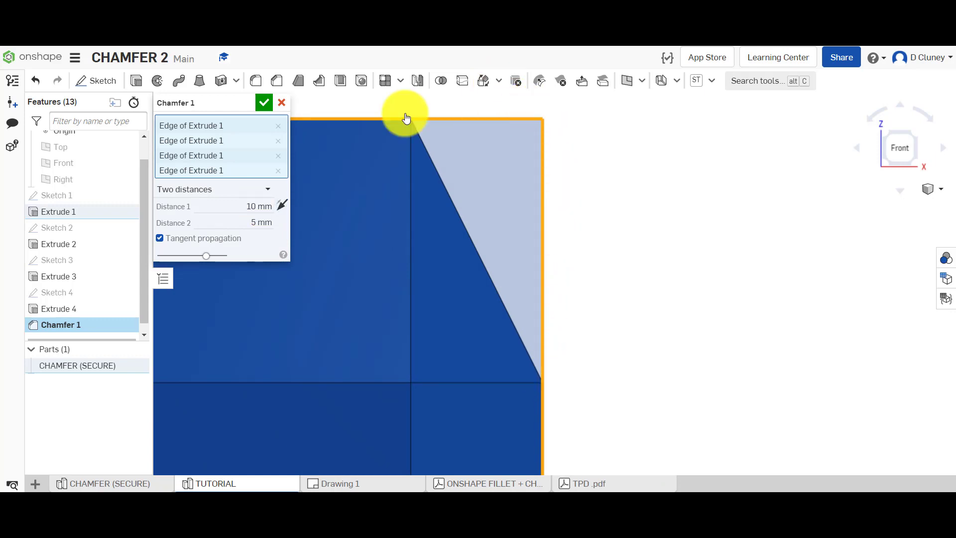
{"action": "left_click", "coordinate": [282, 205]}
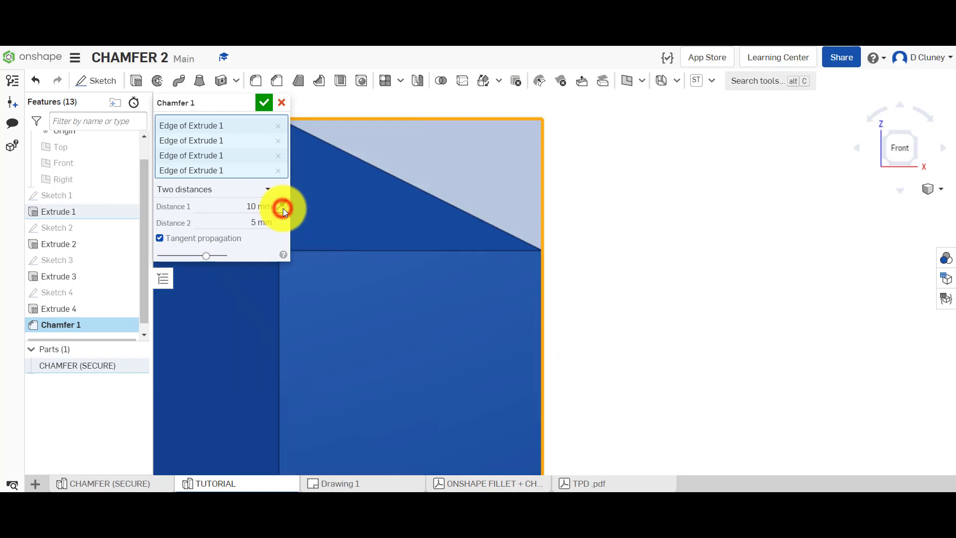
{"action": "scroll", "coordinate": [348, 197], "scroll_direction": "up", "scroll_amount": 2}
{"action": "scroll", "coordinate": [346, 195], "scroll_direction": "down", "scroll_amount": 3}
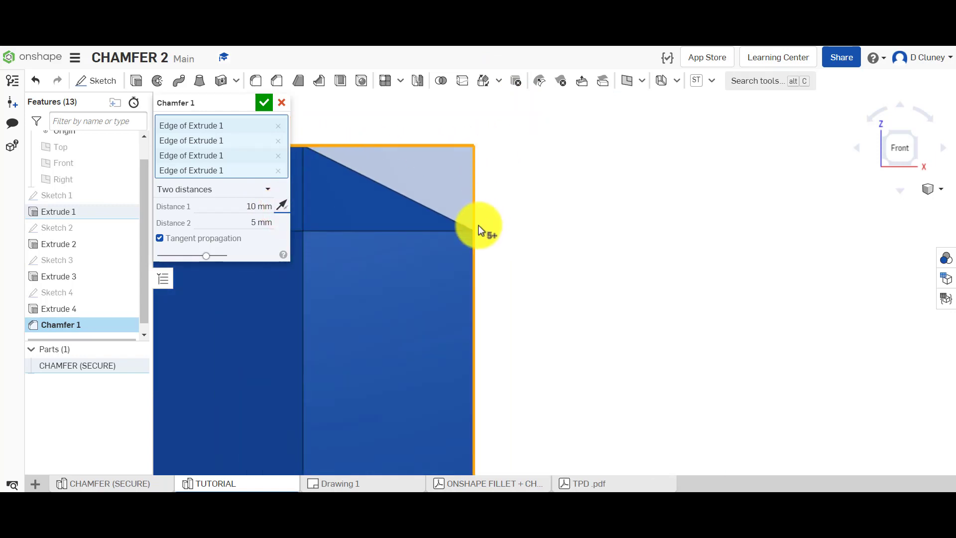
{"action": "left_click", "coordinate": [280, 205]}
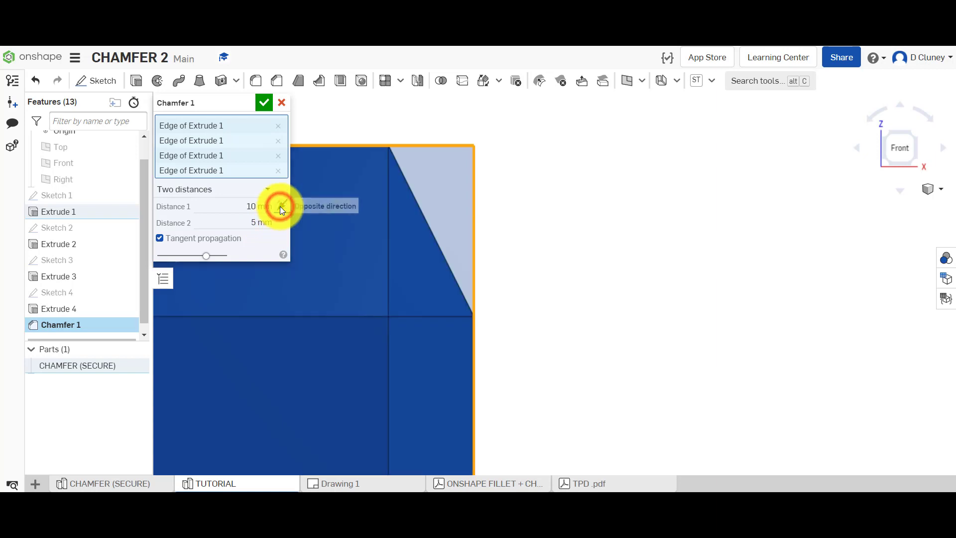
{"action": "left_click", "coordinate": [280, 206]}
{"action": "left_click", "coordinate": [280, 206]}
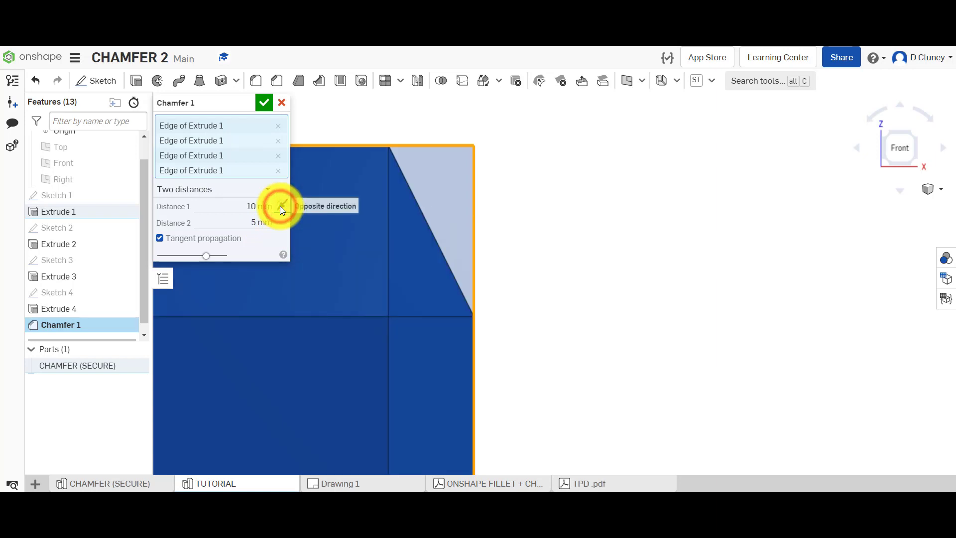
{"action": "left_click", "coordinate": [280, 207]}
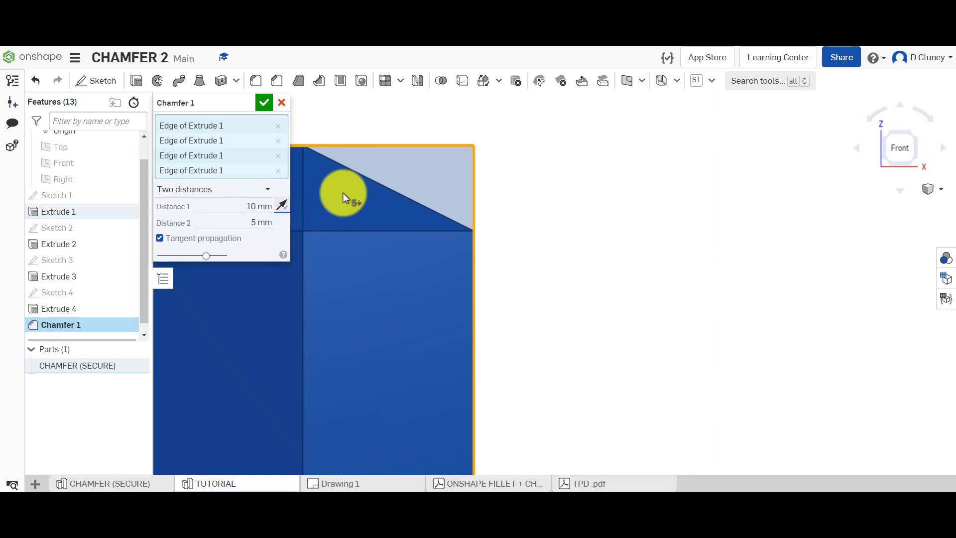
{"action": "left_click", "coordinate": [263, 103]}
{"action": "left_click", "coordinate": [916, 134]}
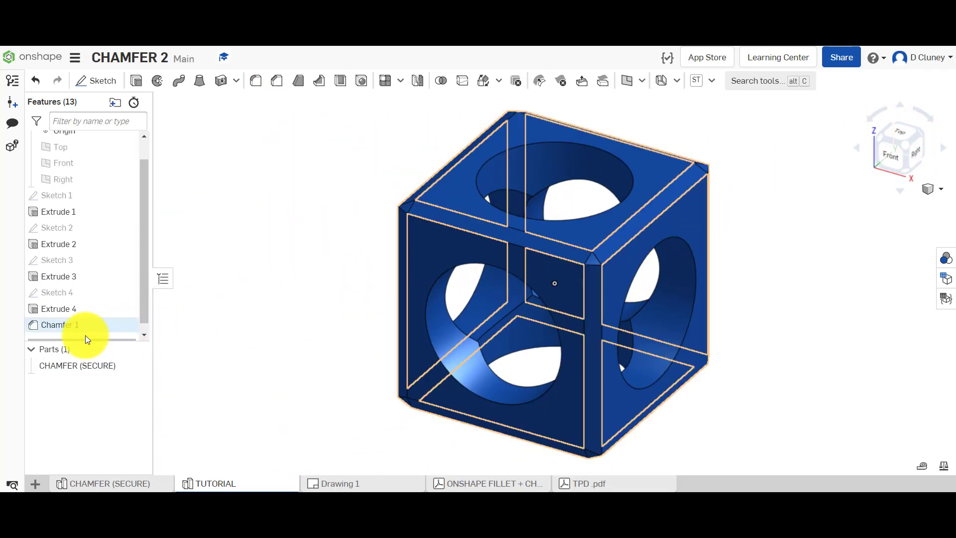
- Examine the settings of Chamfer 2 on the hole edges in the finished CHAMFER (SECURE) part studio without changing them
{"action": "left_click", "coordinate": [142, 486]}
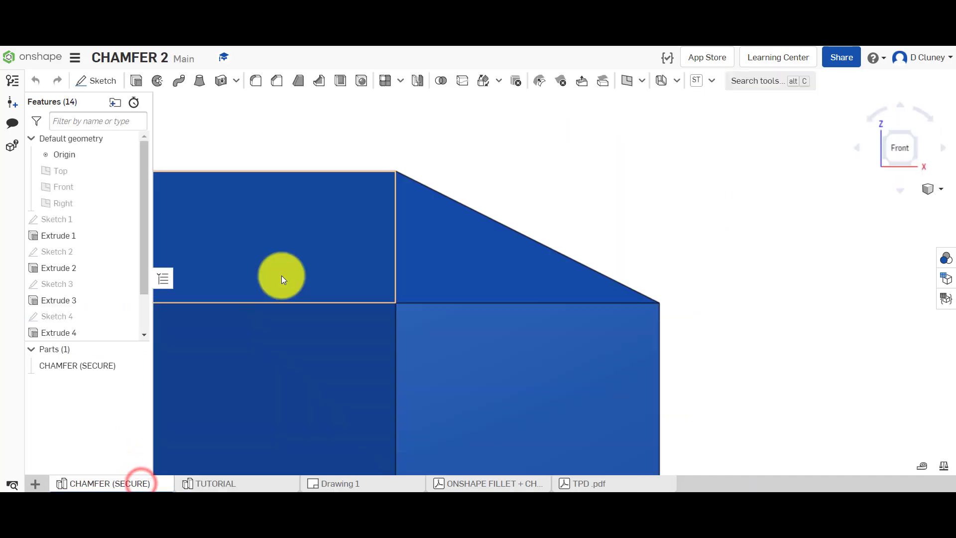
{"action": "left_click", "coordinate": [913, 134]}
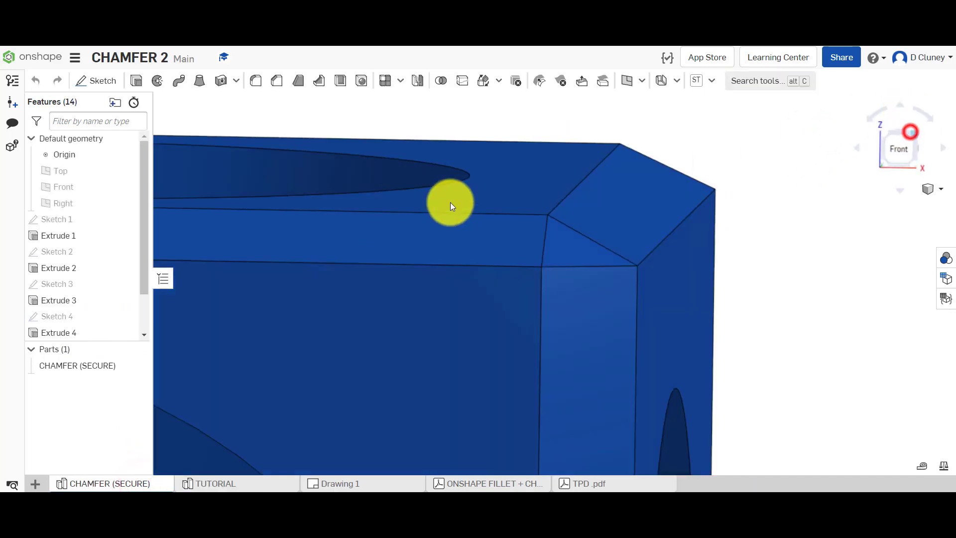
{"action": "scroll", "coordinate": [85, 327], "scroll_direction": "down", "scroll_amount": 2}
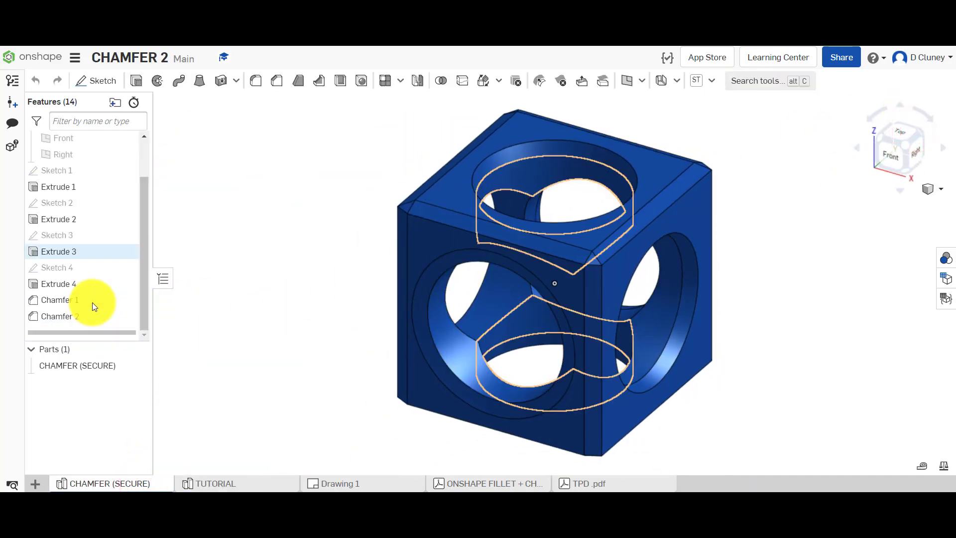
{"action": "right_click", "coordinate": [82, 316]}
{"action": "left_click", "coordinate": [120, 340]}
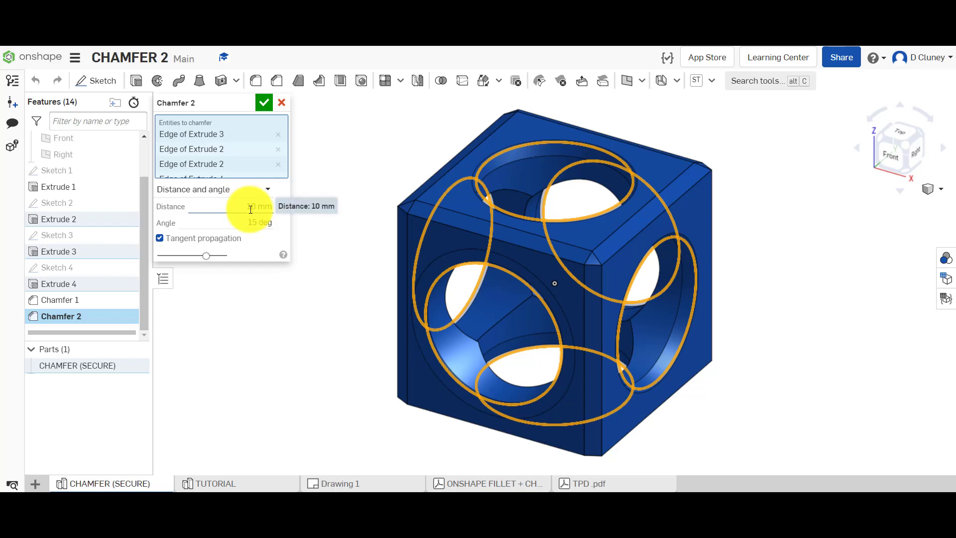
{"action": "left_click", "coordinate": [281, 103]}
- Start a second chamfer in the TUTORIAL part studio and select the circular hole edges on all six cube faces
{"action": "left_click", "coordinate": [231, 483]}
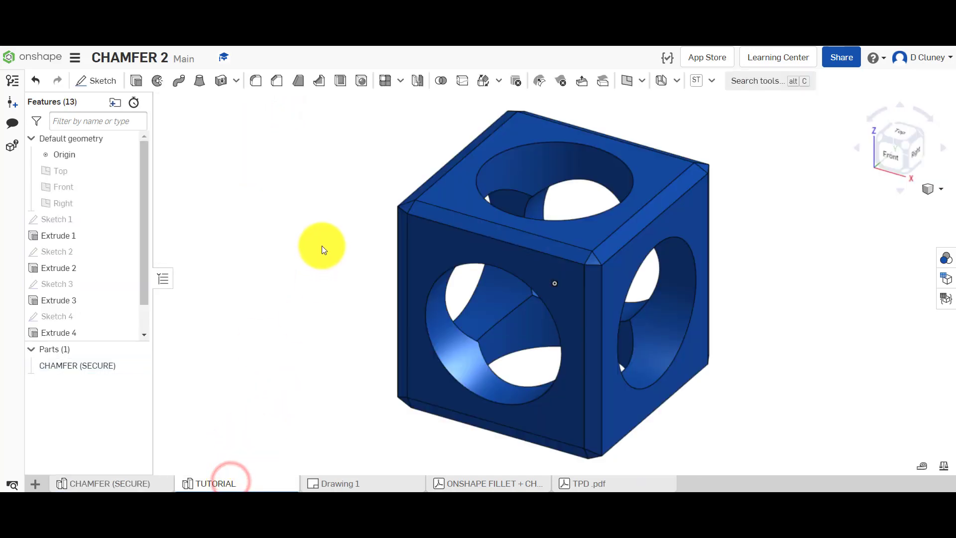
{"action": "left_click", "coordinate": [277, 81]}
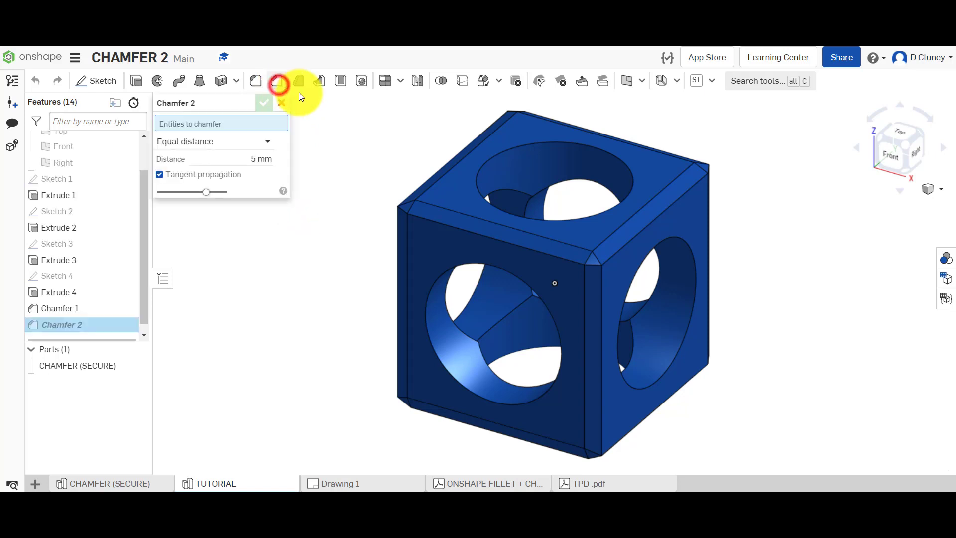
{"action": "left_click", "coordinate": [533, 292]}
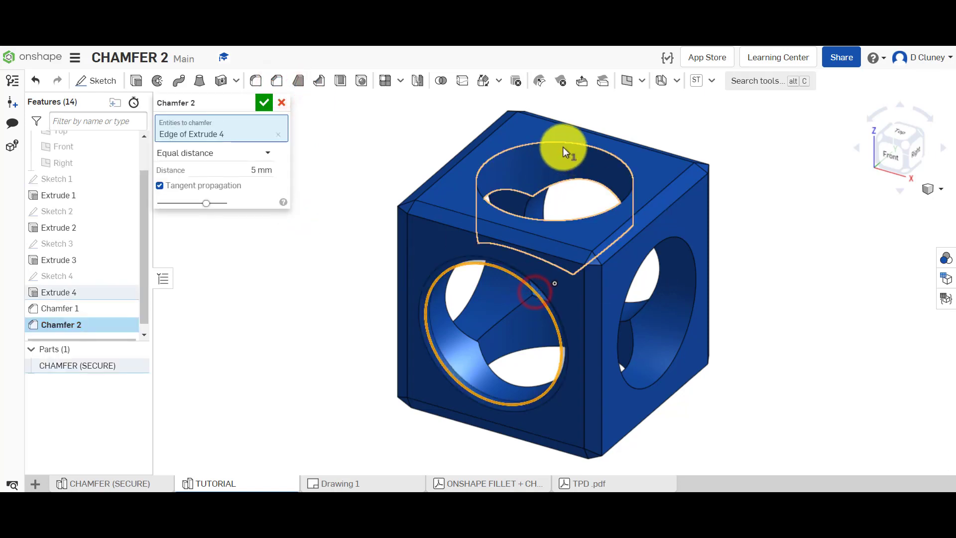
{"action": "left_click", "coordinate": [563, 144]}
{"action": "left_click", "coordinate": [694, 269]}
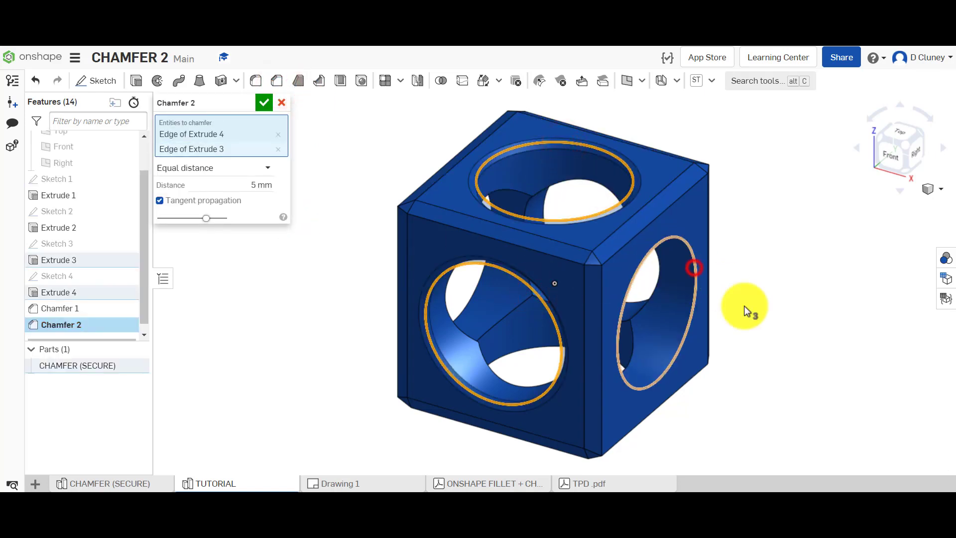
{"action": "right_click_drag", "start_coordinate": [751, 314], "coordinate": [647, 274]}
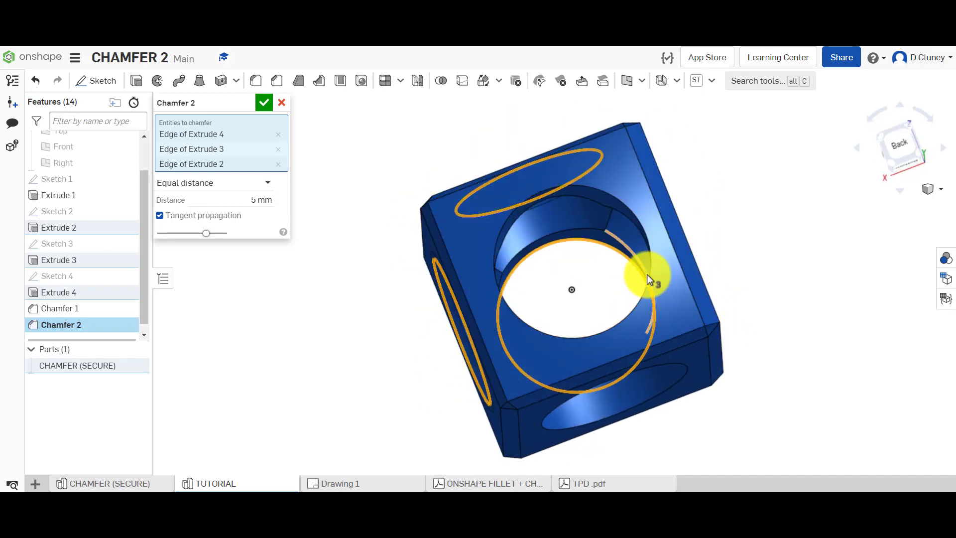
{"action": "left_click", "coordinate": [648, 274]}
{"action": "right_click_drag", "start_coordinate": [677, 364], "coordinate": [727, 343]}
{"action": "left_click", "coordinate": [717, 333]}
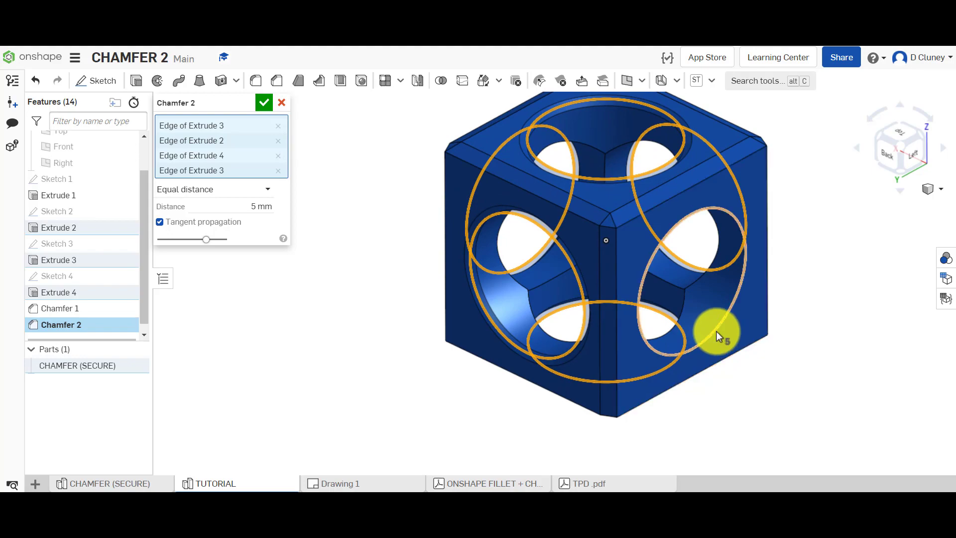
{"action": "right_click_drag", "start_coordinate": [448, 330], "coordinate": [601, 353]}
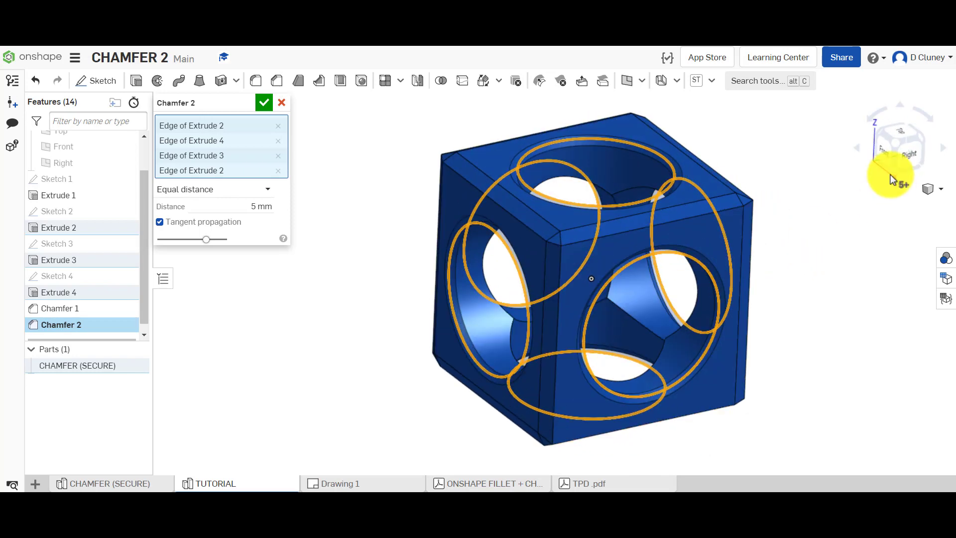
- Set the hole edge chamfer to distance and angle with a 10 mm distance, and accept it
{"action": "left_click", "coordinate": [888, 153]}
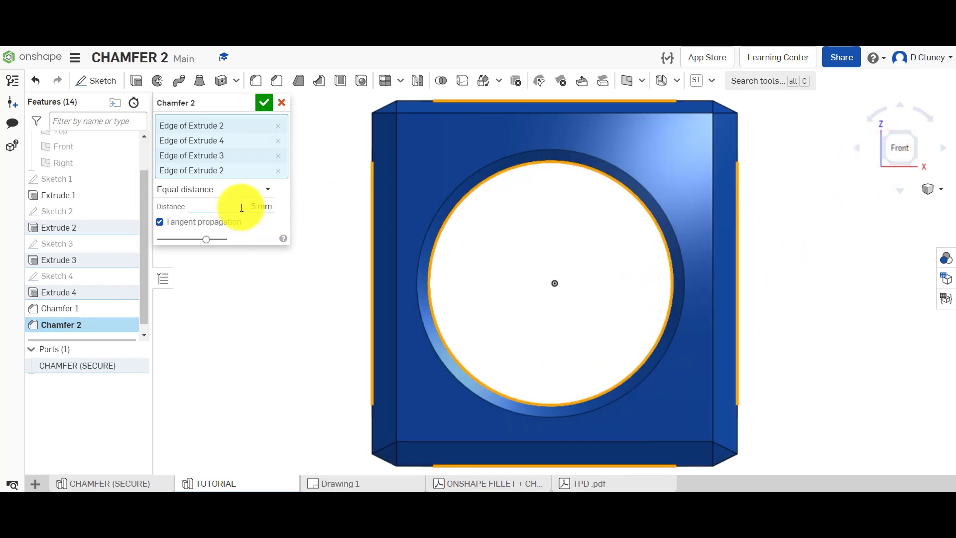
{"action": "left_click", "coordinate": [246, 191]}
{"action": "left_click", "coordinate": [227, 241]}
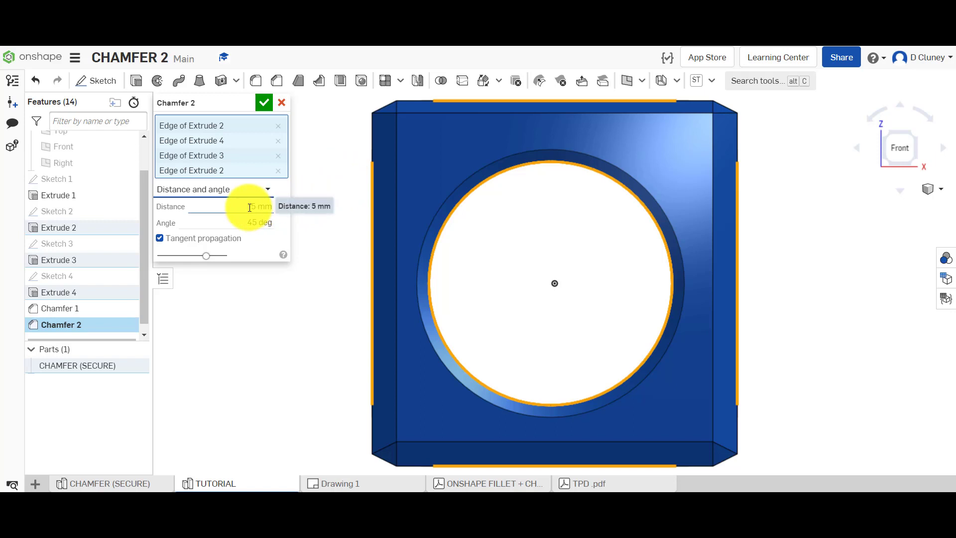
{"action": "left_click_drag", "start_coordinate": [250, 207], "coordinate": [285, 209]}
{"action": "type", "text": "10"}
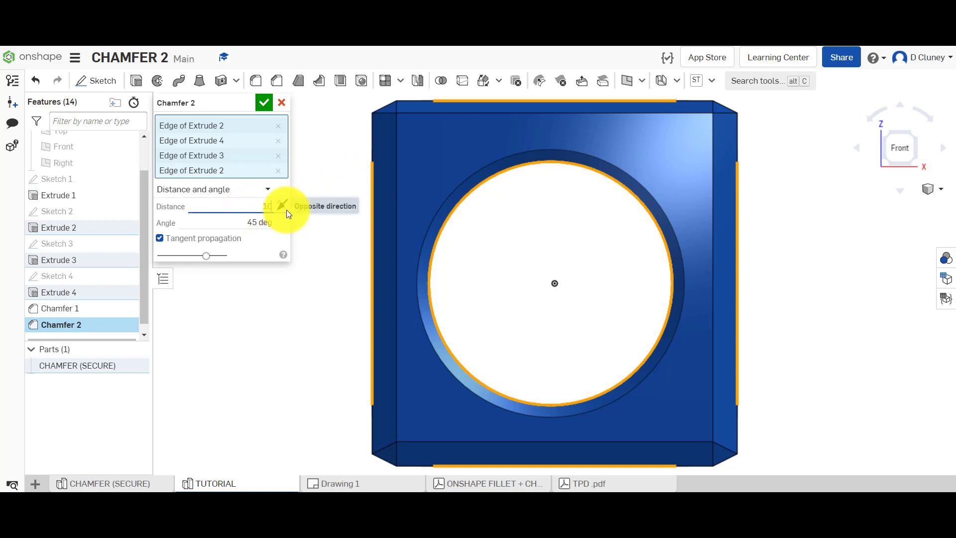
{"action": "key", "text": "Return"}
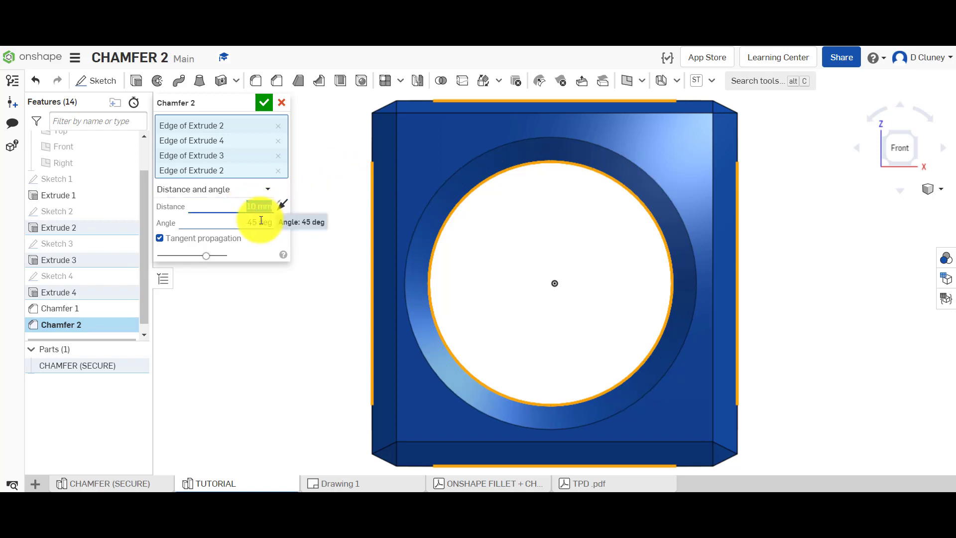
{"action": "left_click", "coordinate": [264, 102]}
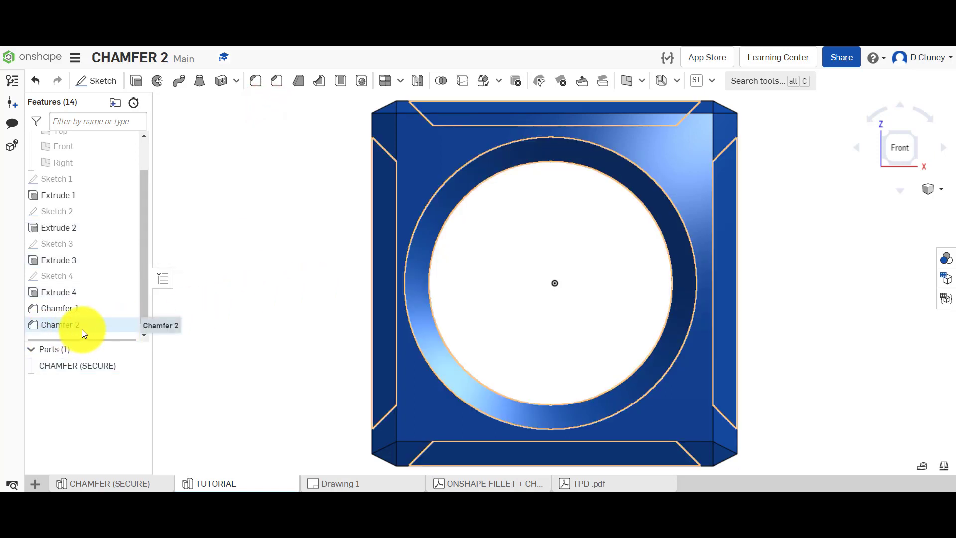
- Create a section view from the cube's front face, moving the section plane about 81 mm into the part
{"action": "left_click", "coordinate": [913, 133]}
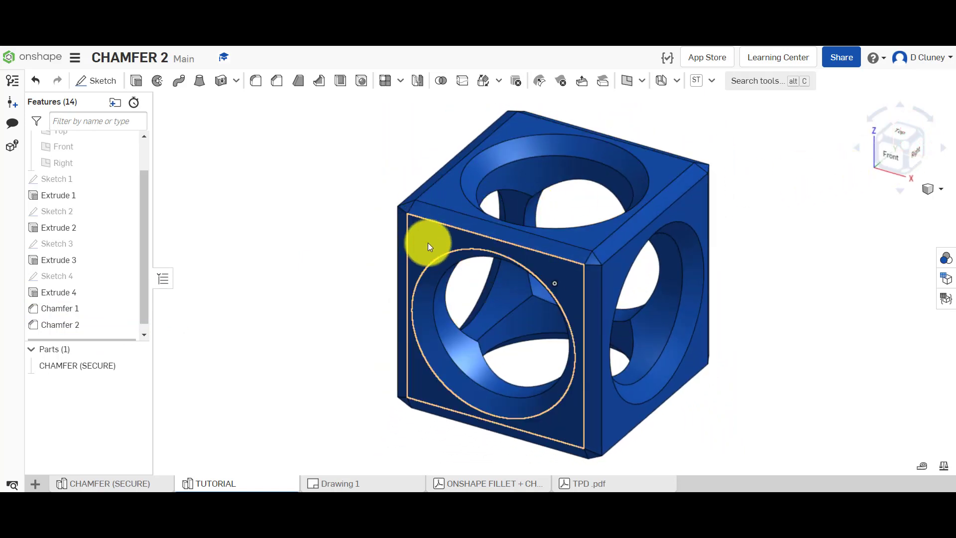
{"action": "left_click", "coordinate": [428, 243]}
{"action": "right_click", "coordinate": [428, 243]}
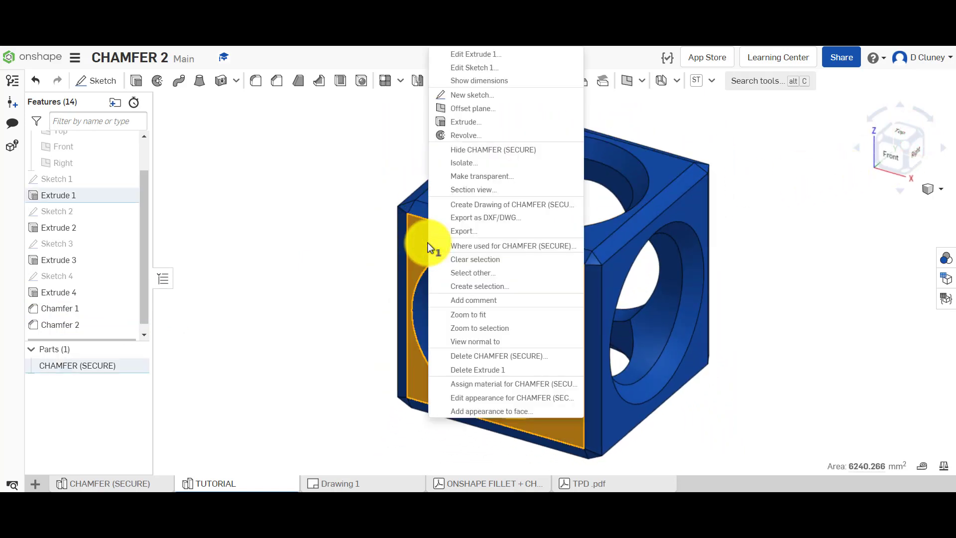
{"action": "left_click", "coordinate": [476, 190]}
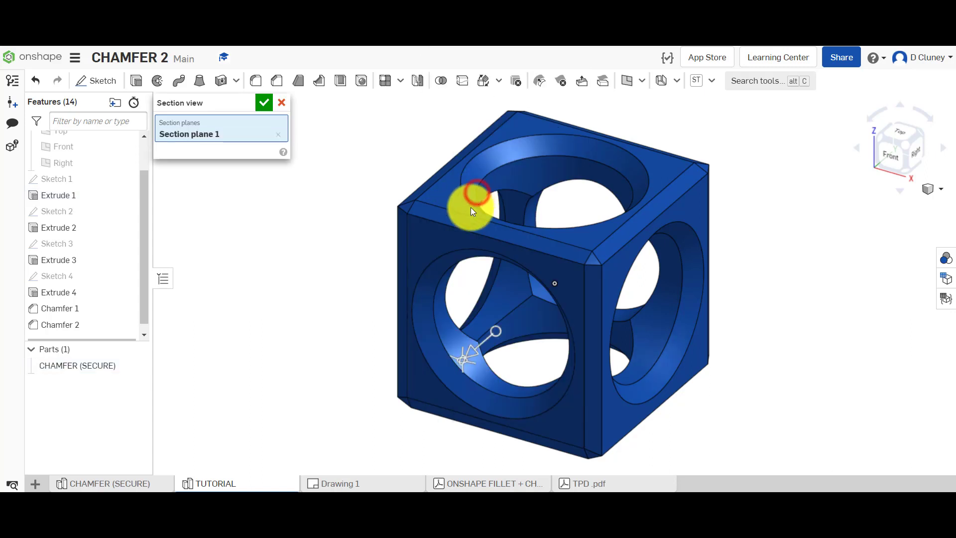
{"action": "left_click_drag", "start_coordinate": [477, 354], "coordinate": [538, 296]}
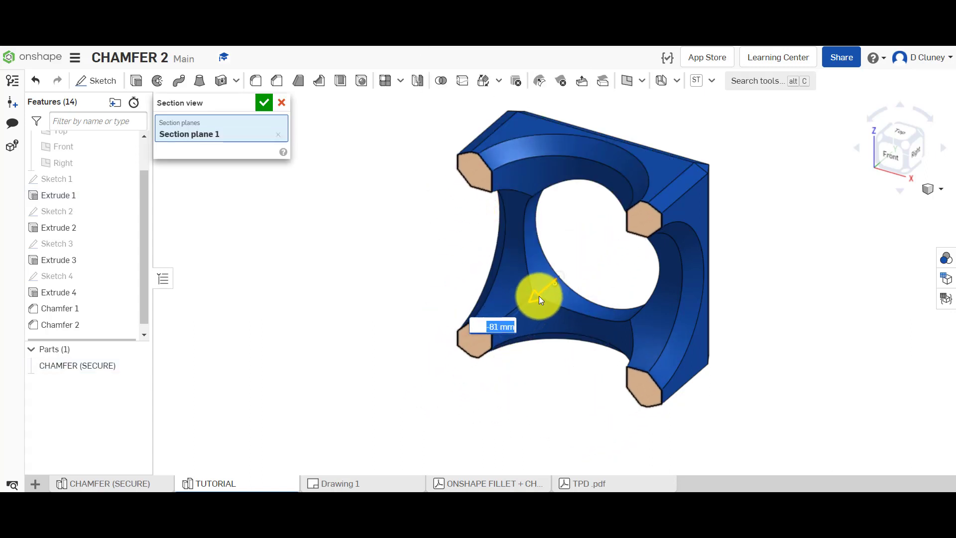
{"action": "left_click", "coordinate": [265, 104]}
- Inspect the sectioned upper corner in Front view and check the Chamfer 1 settings without changing them
{"action": "left_click", "coordinate": [888, 158]}
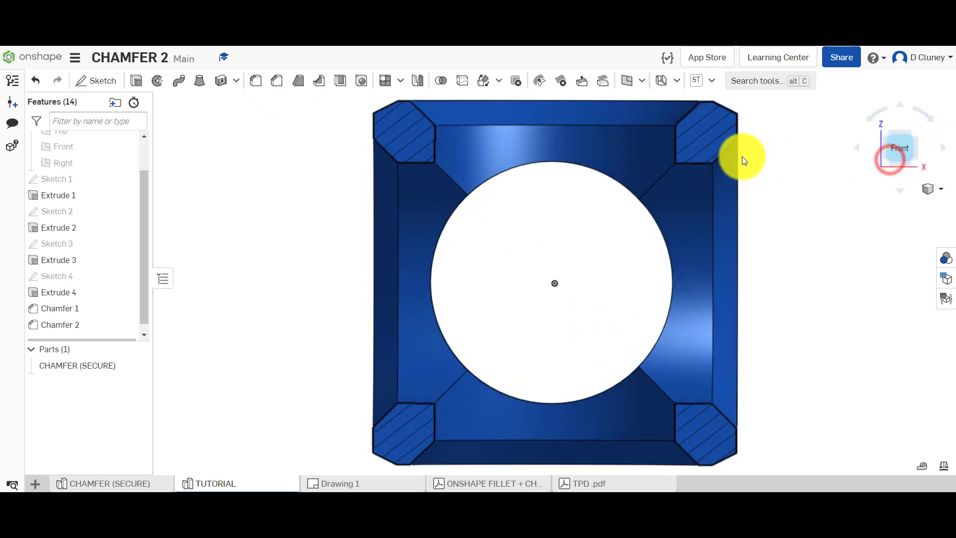
{"action": "scroll", "coordinate": [742, 156], "scroll_direction": "up", "scroll_amount": 3}
{"action": "scroll", "coordinate": [740, 178], "scroll_direction": "down", "scroll_amount": 5}
{"action": "scroll", "coordinate": [740, 122], "scroll_direction": "up", "scroll_amount": 8}
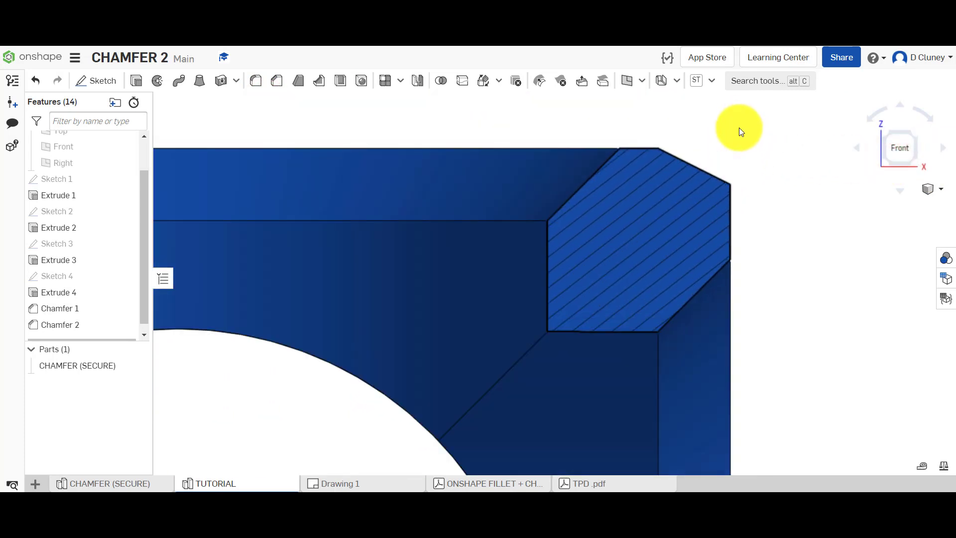
{"action": "scroll", "coordinate": [739, 127], "scroll_direction": "down", "scroll_amount": 1}
{"action": "left_click", "coordinate": [85, 306]}
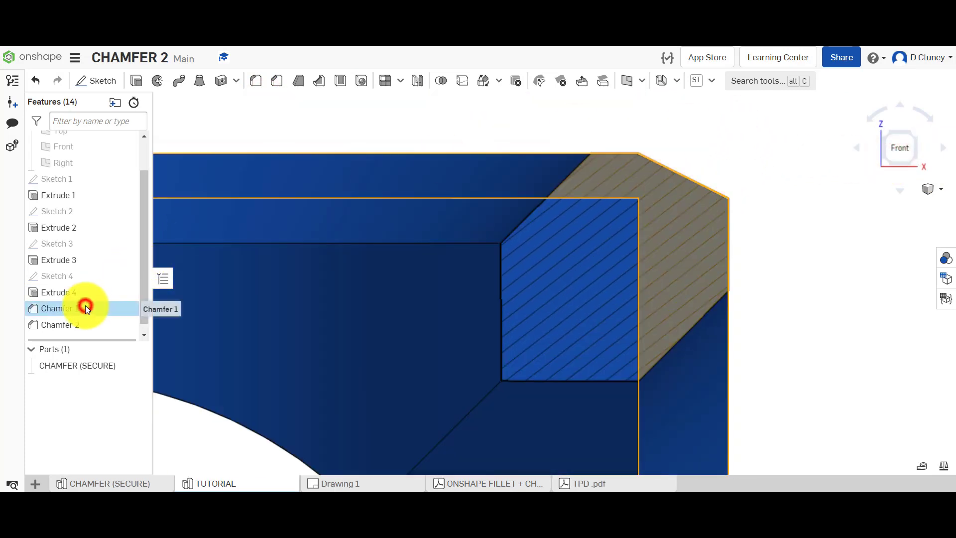
{"action": "right_click", "coordinate": [85, 306]}
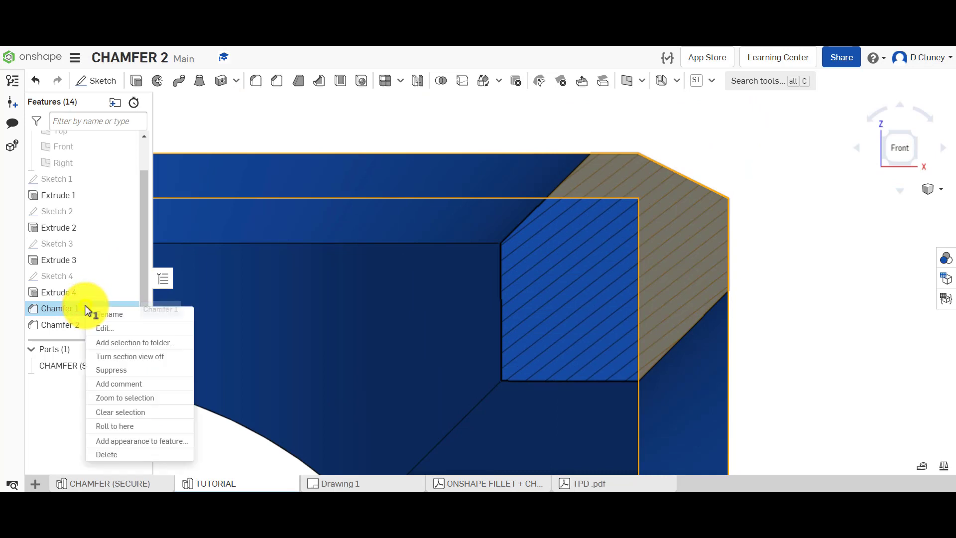
{"action": "left_click", "coordinate": [116, 324]}
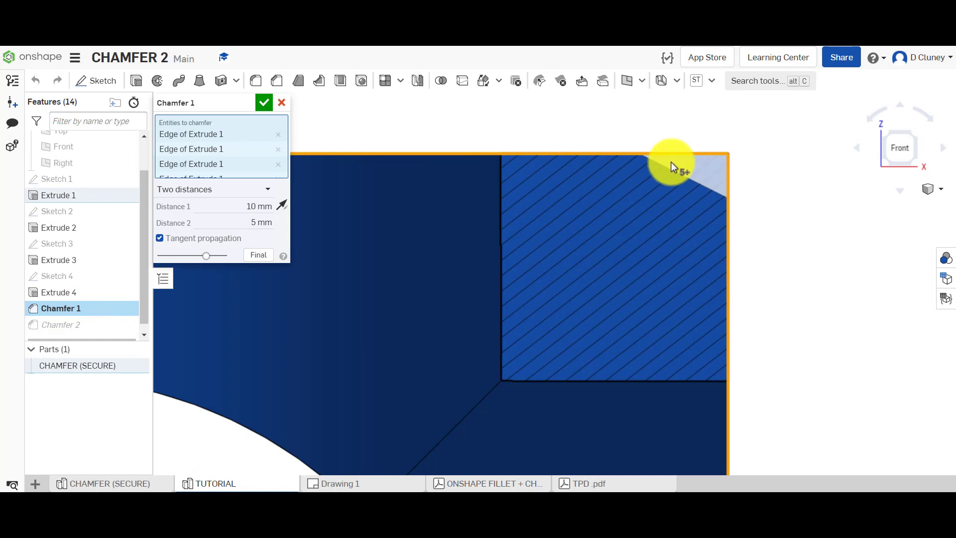
{"action": "left_click", "coordinate": [283, 103]}
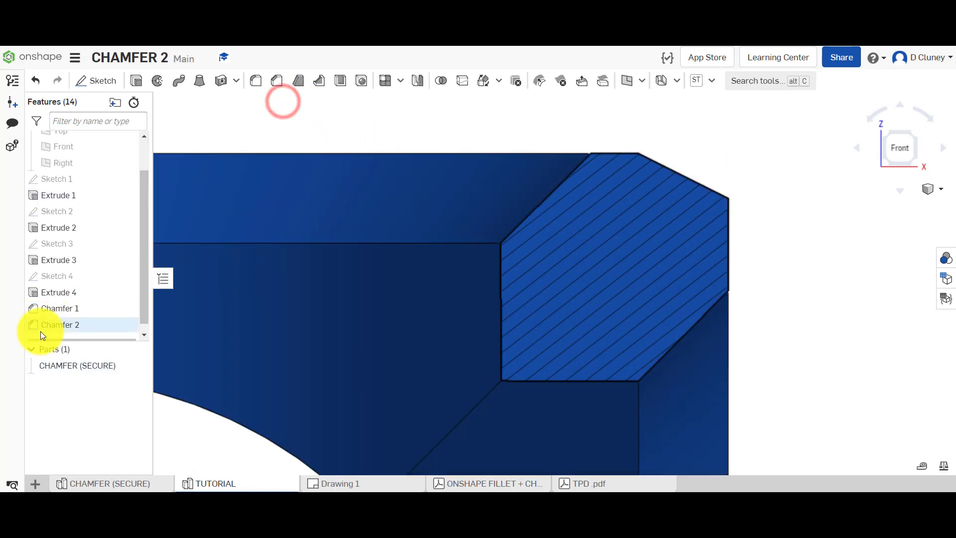
- Check the distance and angle settings of Chamfer 2 in the CHAMFER (SECURE) part studio without changing them
{"action": "left_click", "coordinate": [67, 327]}
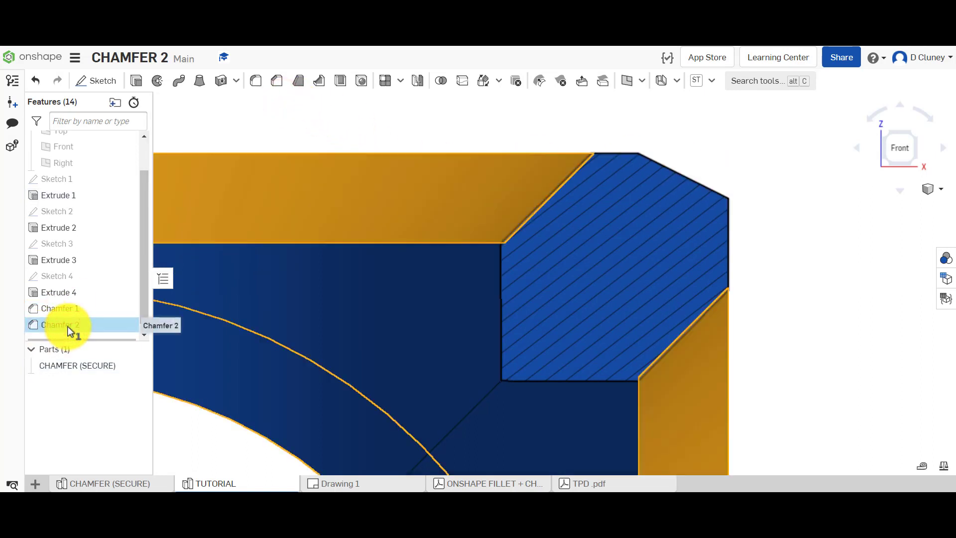
{"action": "left_click", "coordinate": [129, 483]}
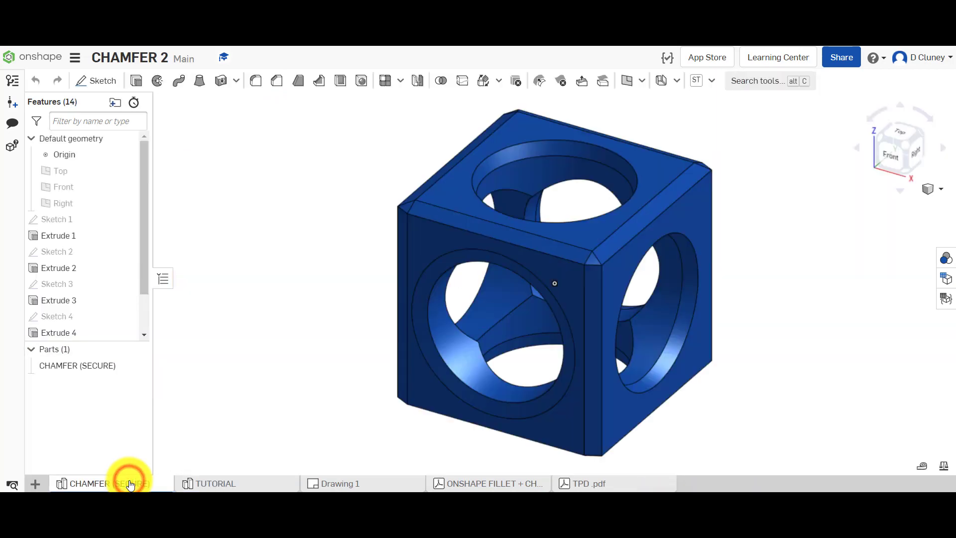
{"action": "scroll", "coordinate": [106, 312], "scroll_direction": "down", "scroll_amount": 2}
{"action": "right_click", "coordinate": [93, 315]}
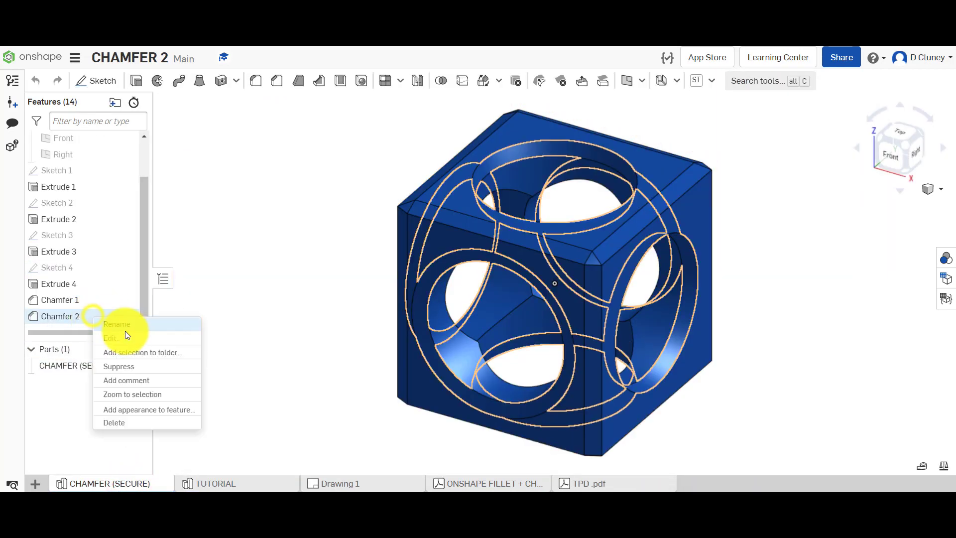
{"action": "left_click", "coordinate": [126, 332]}
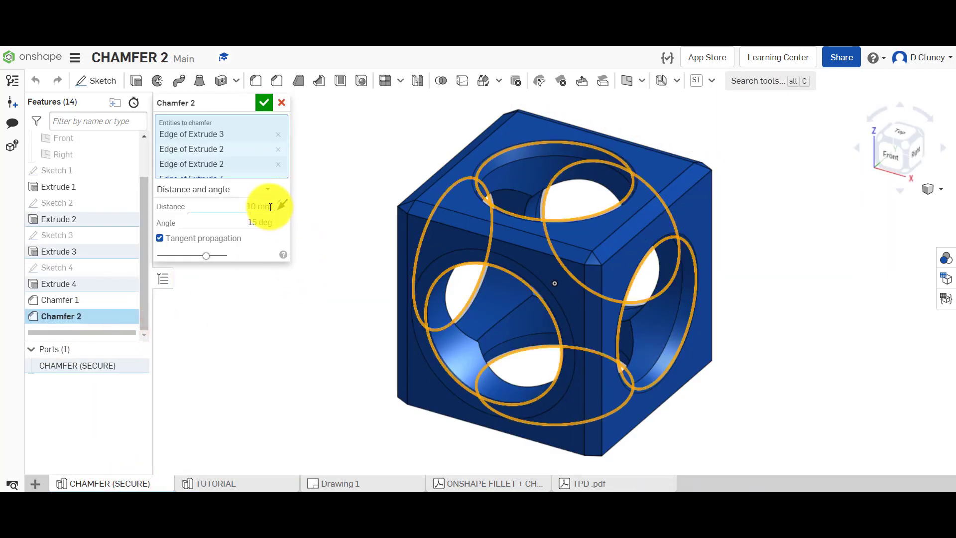
{"action": "left_click", "coordinate": [283, 103]}
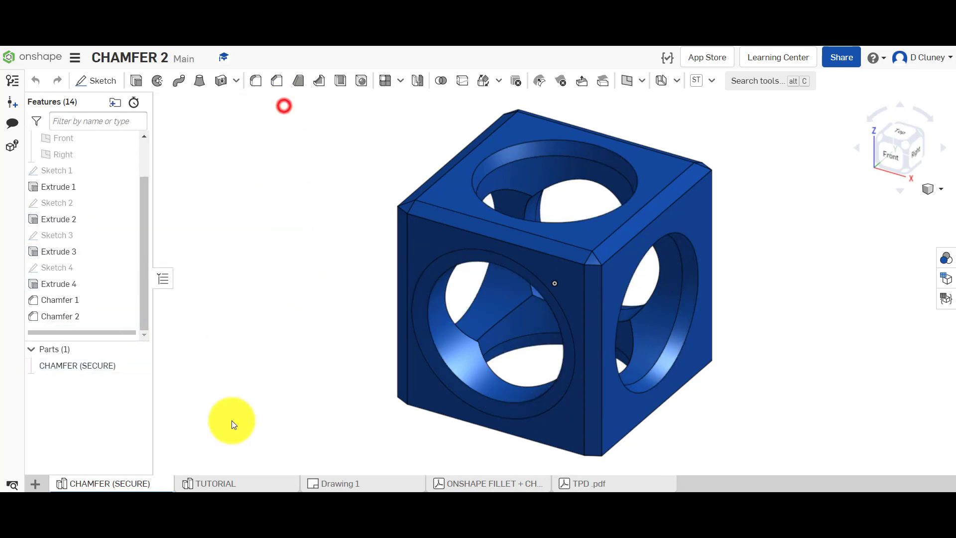
- Return to the TUTORIAL part studio and set the angle of Chamfer 2 to 15 degrees
{"action": "left_click", "coordinate": [231, 481]}
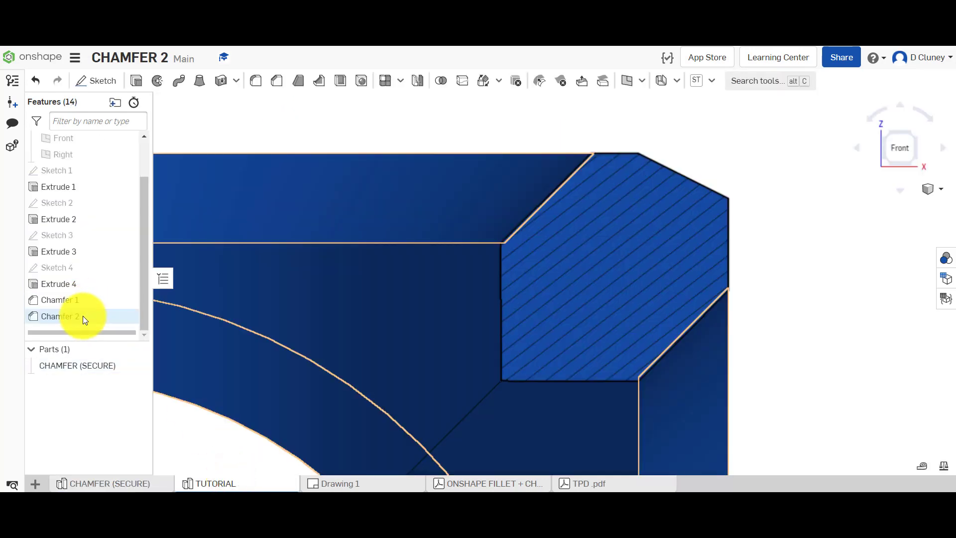
{"action": "right_click", "coordinate": [82, 316]}
{"action": "left_click", "coordinate": [119, 338]}
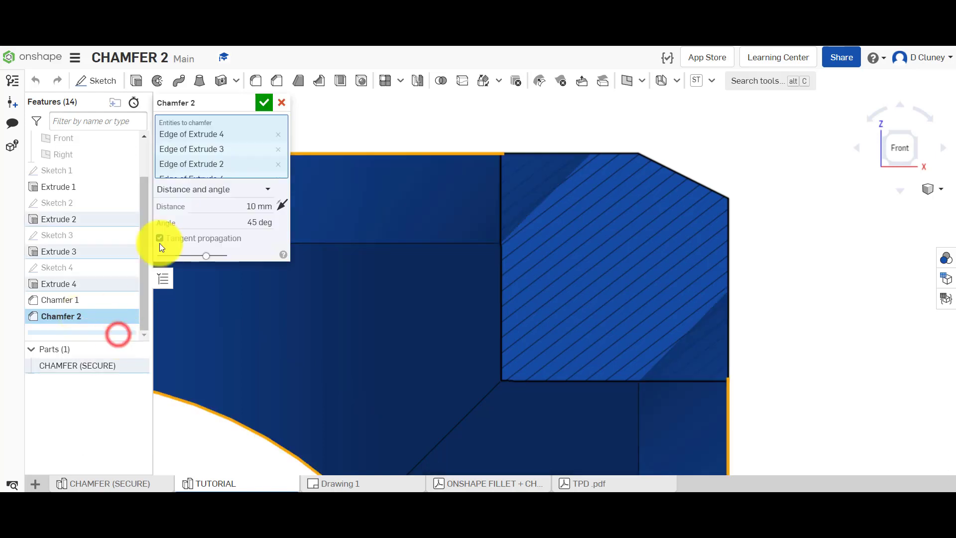
{"action": "left_click", "coordinate": [251, 225]}
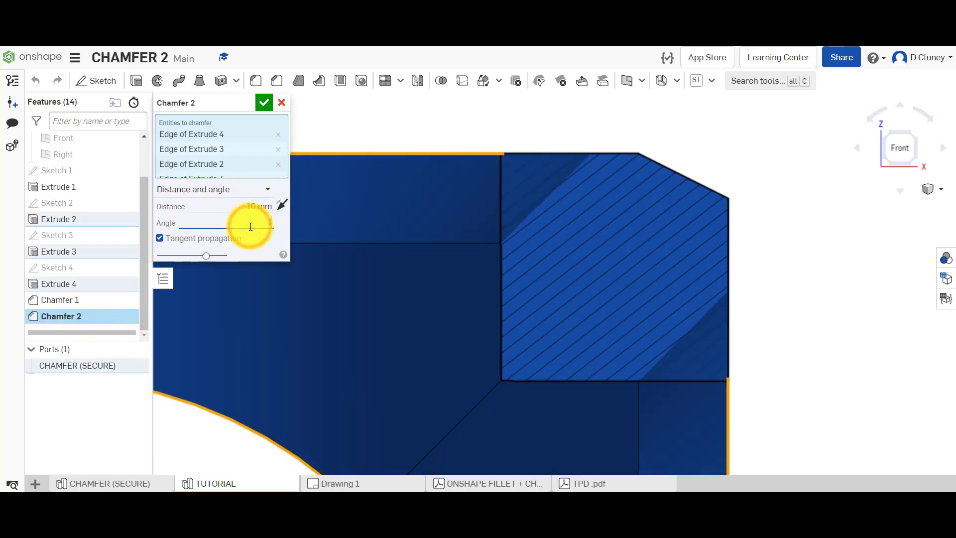
{"action": "type", "text": "15"}
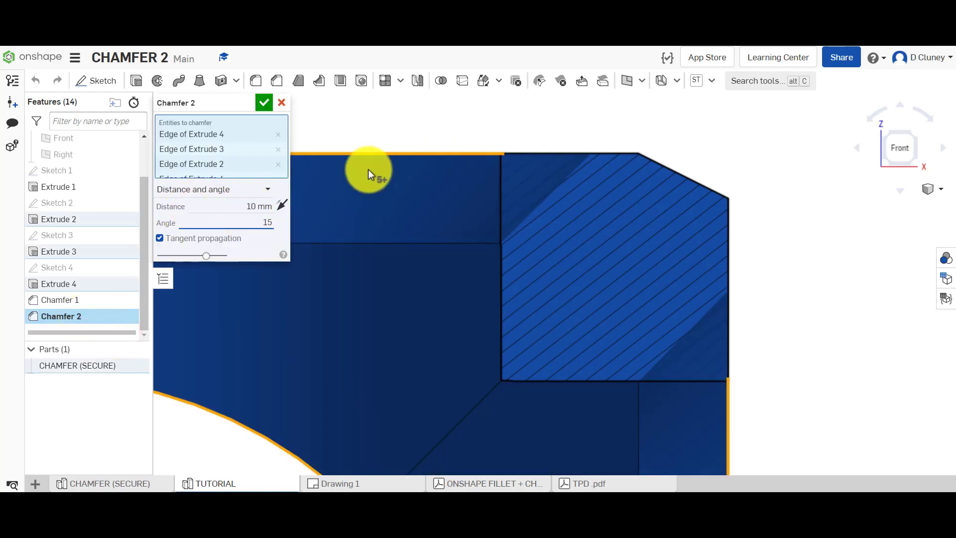
{"action": "left_click", "coordinate": [381, 129]}
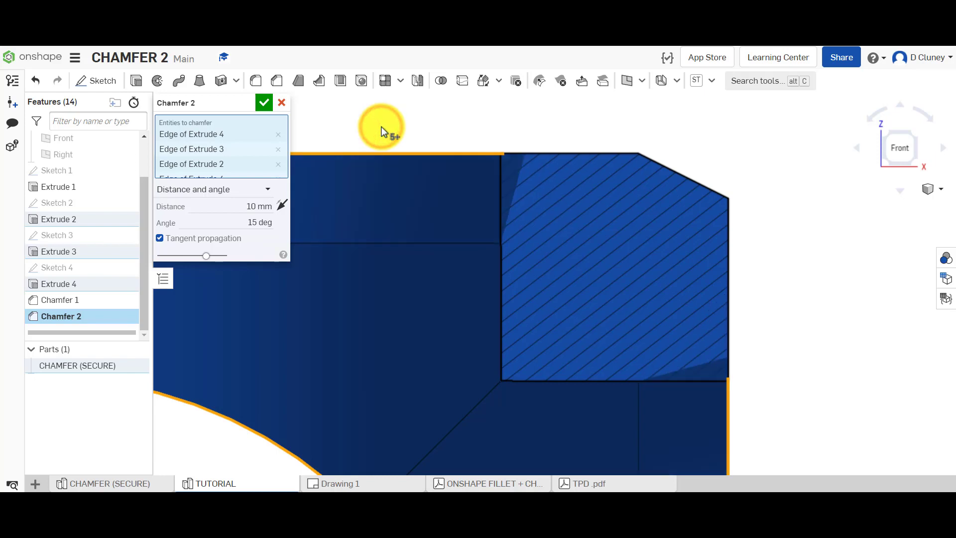
- Compare both directions of Chamfer 2 at the sectioned hole edge, keep the 10 mm side along the hole wall, and accept it
{"action": "scroll", "coordinate": [384, 131], "scroll_direction": "down", "scroll_amount": 5}
{"action": "scroll", "coordinate": [387, 132], "scroll_direction": "down", "scroll_amount": 3}
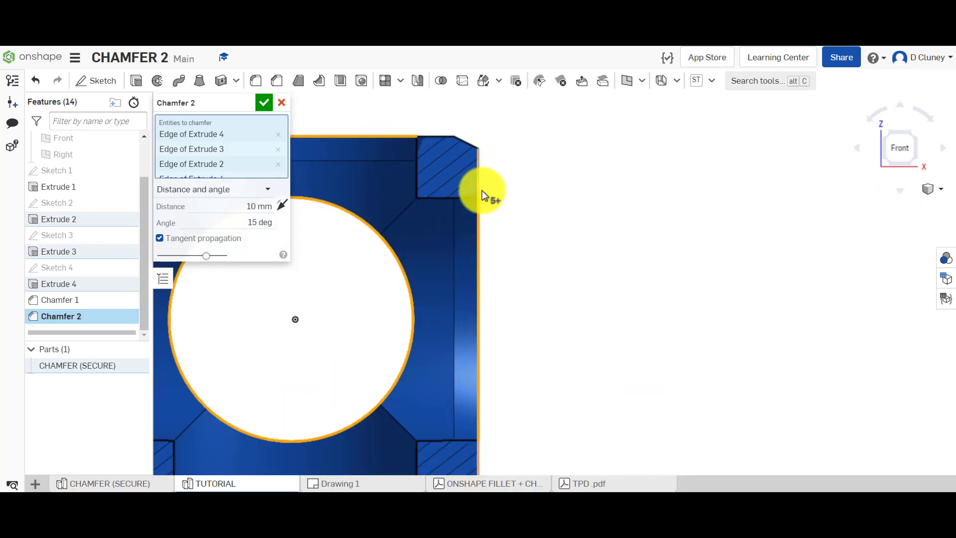
{"action": "scroll", "coordinate": [488, 196], "scroll_direction": "up", "scroll_amount": 5}
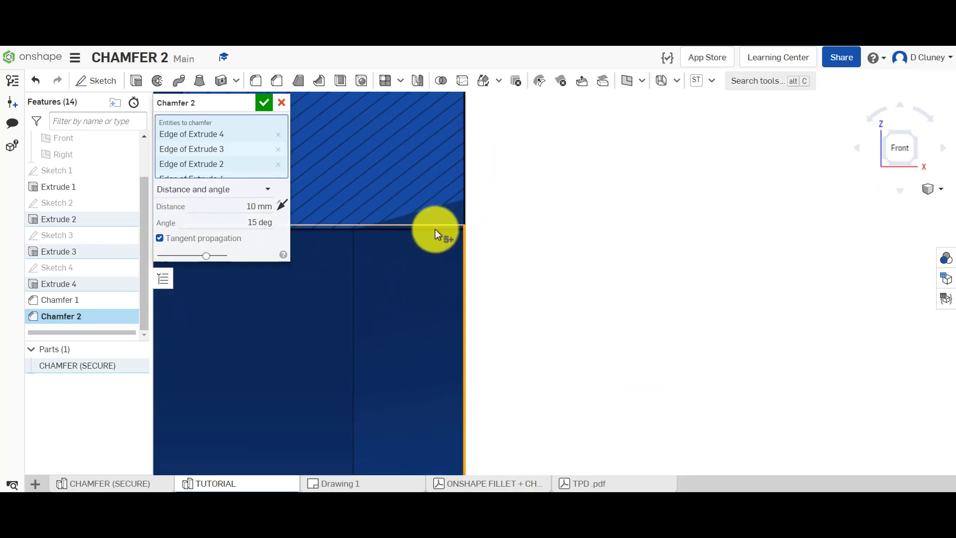
{"action": "left_click", "coordinate": [281, 206]}
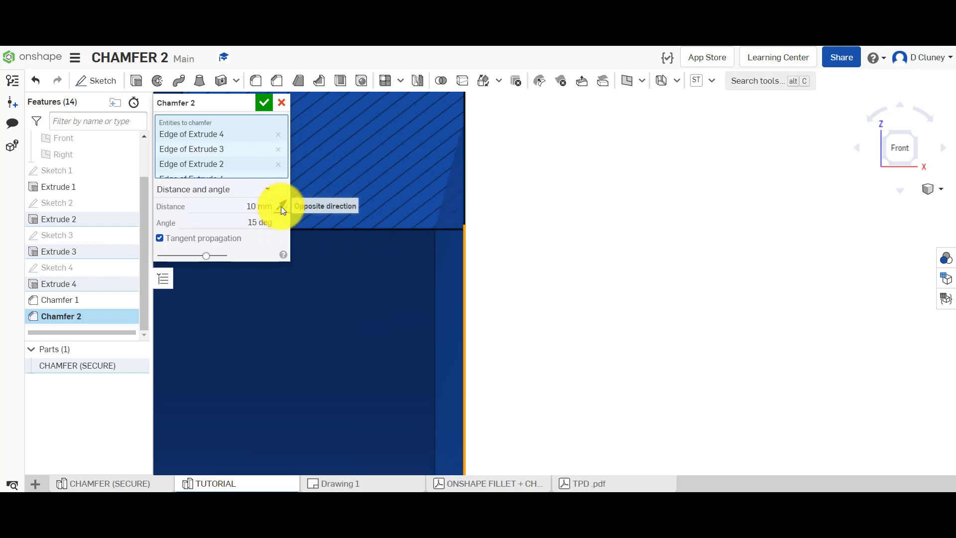
{"action": "left_click", "coordinate": [281, 206]}
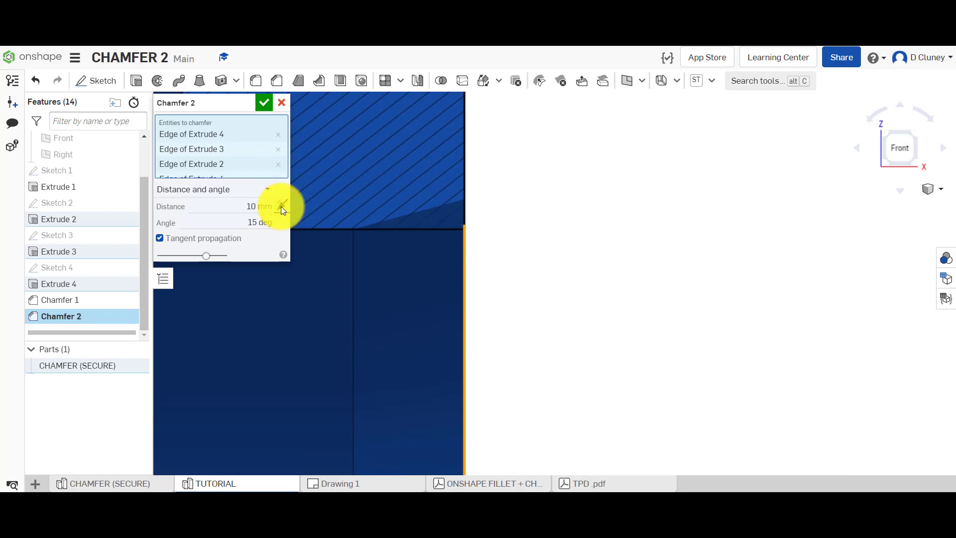
{"action": "left_click", "coordinate": [281, 206]}
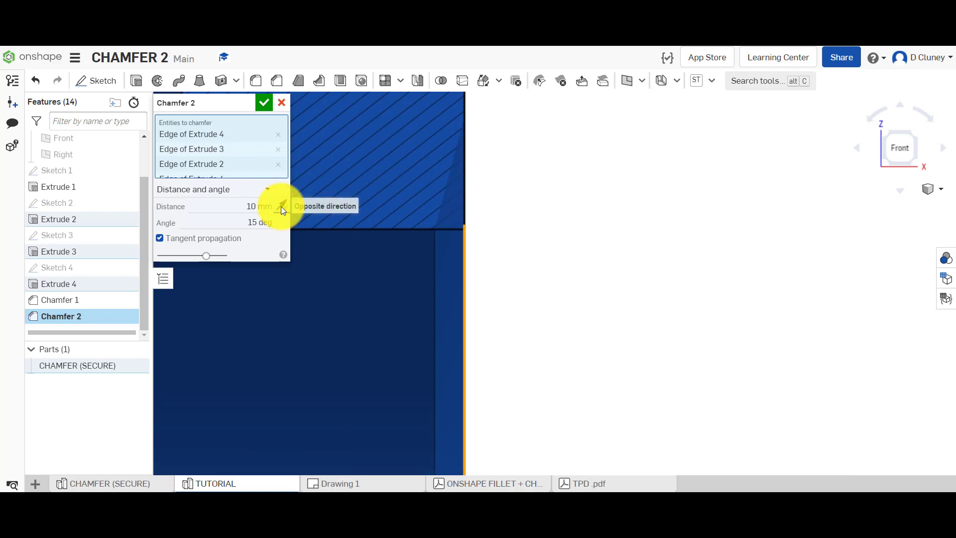
{"action": "left_click", "coordinate": [281, 206]}
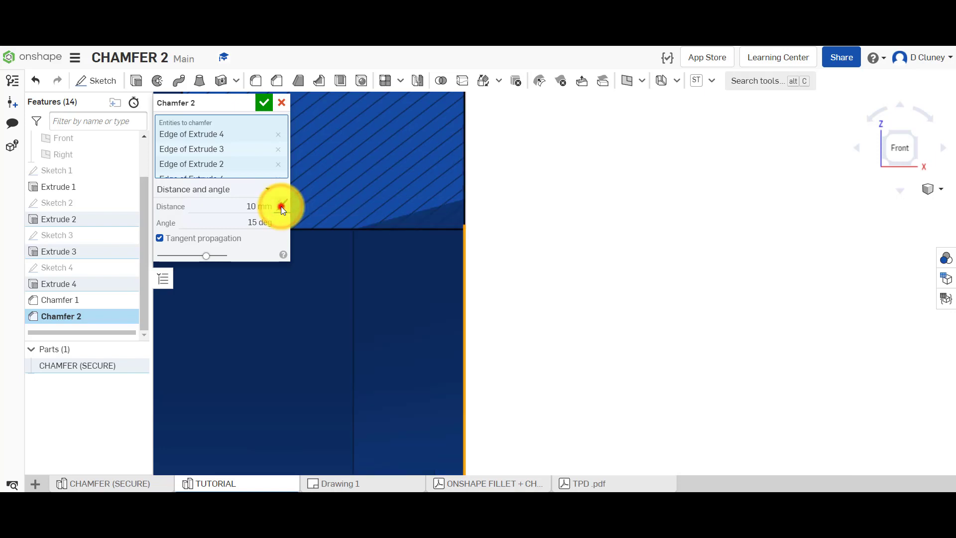
{"action": "left_click", "coordinate": [281, 206]}
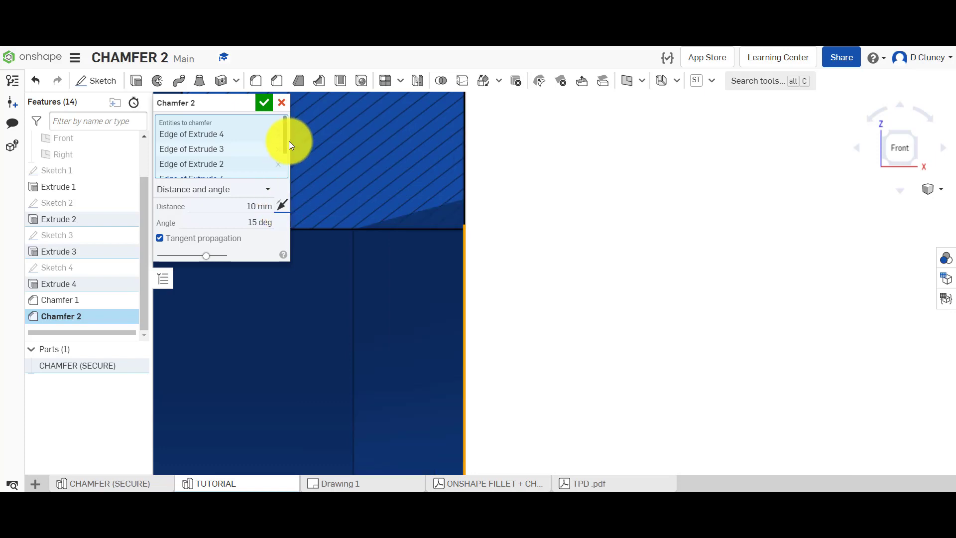
{"action": "left_click", "coordinate": [264, 103]}
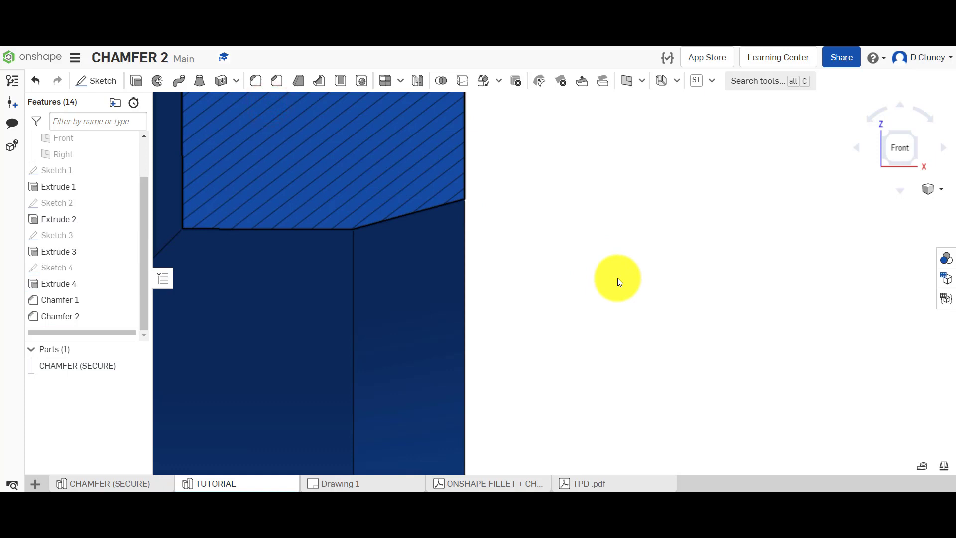
- Return to the isometric view and turn the section view off to show the whole cube
{"action": "left_click", "coordinate": [916, 136]}
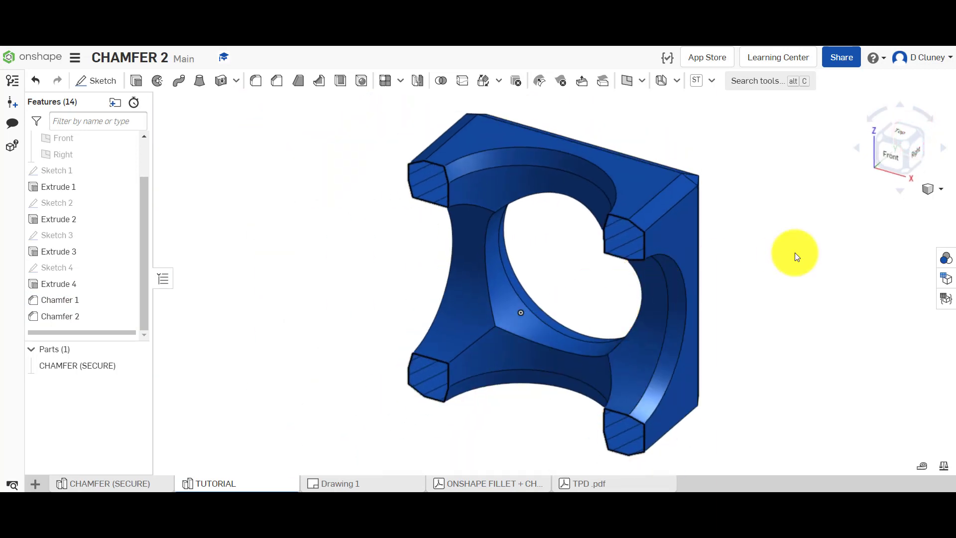
{"action": "right_click", "coordinate": [795, 256]}
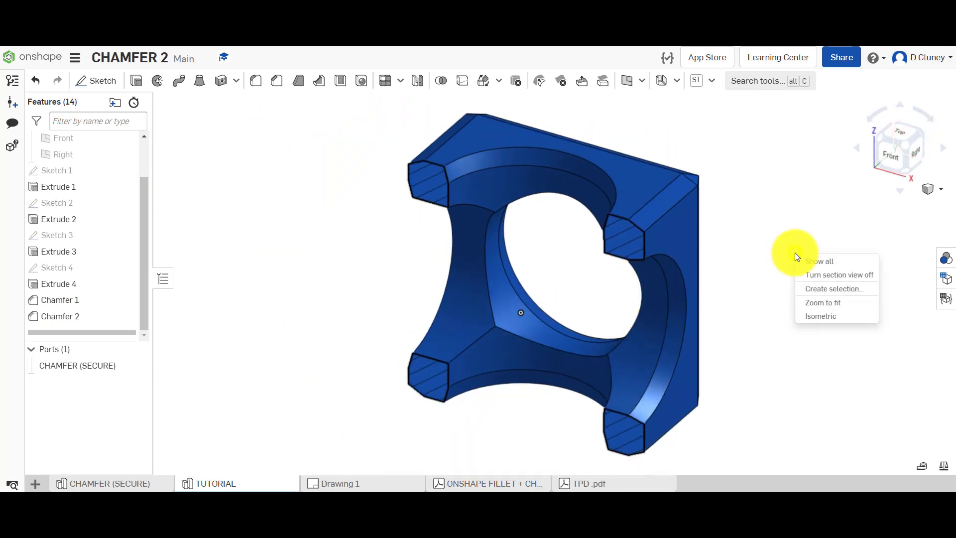
{"action": "left_click", "coordinate": [833, 274]}
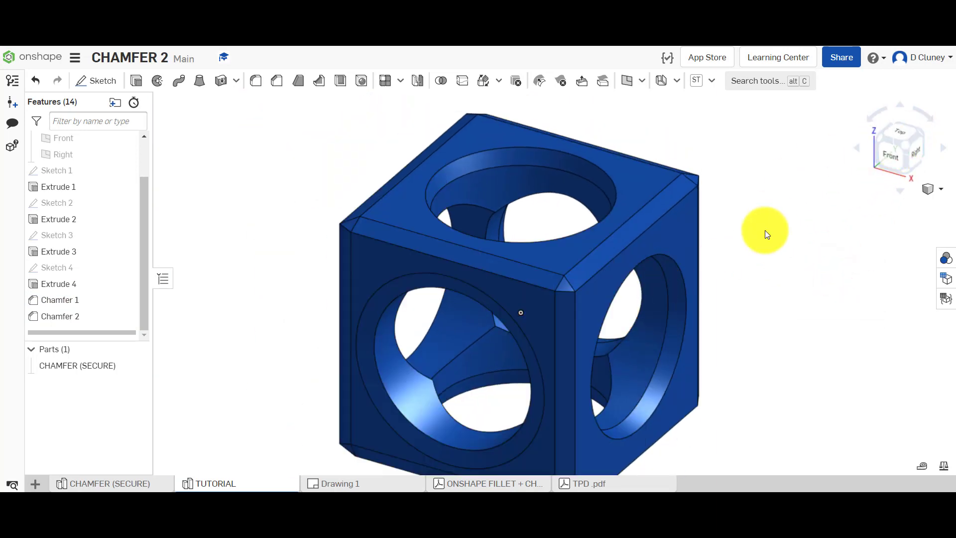
{"action": "scroll", "coordinate": [764, 231], "scroll_direction": "down", "scroll_amount": 2}
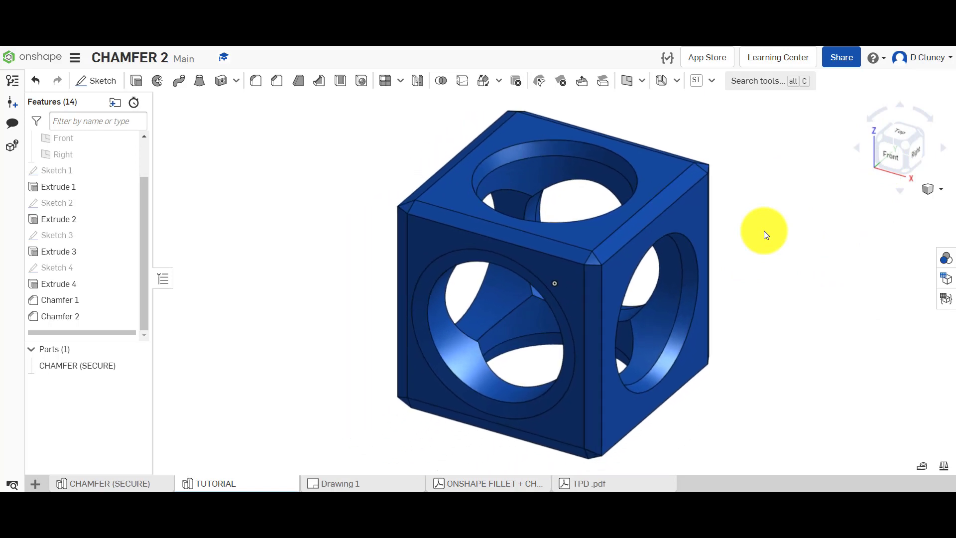